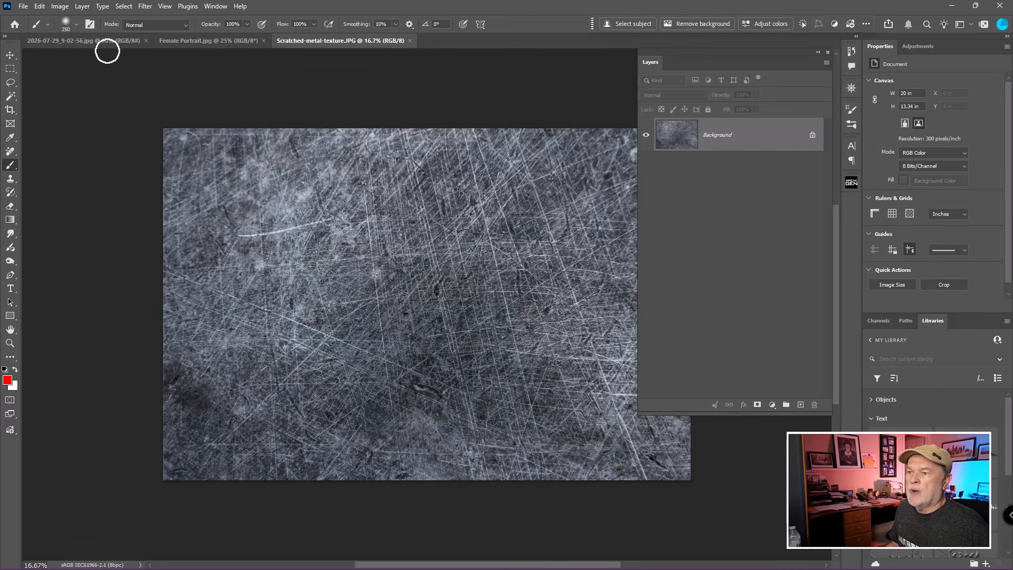
Open the finished ghost image and add a new empty layer above its background.
left_click(106, 42)
scroll(313, 305, "down", 1)
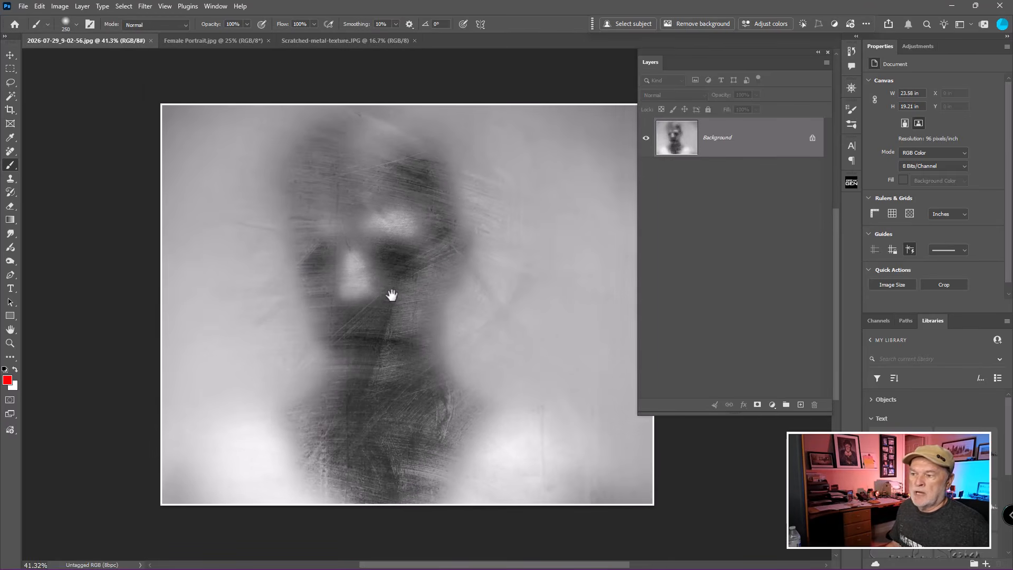
left_click_drag(391, 294, 299, 262)
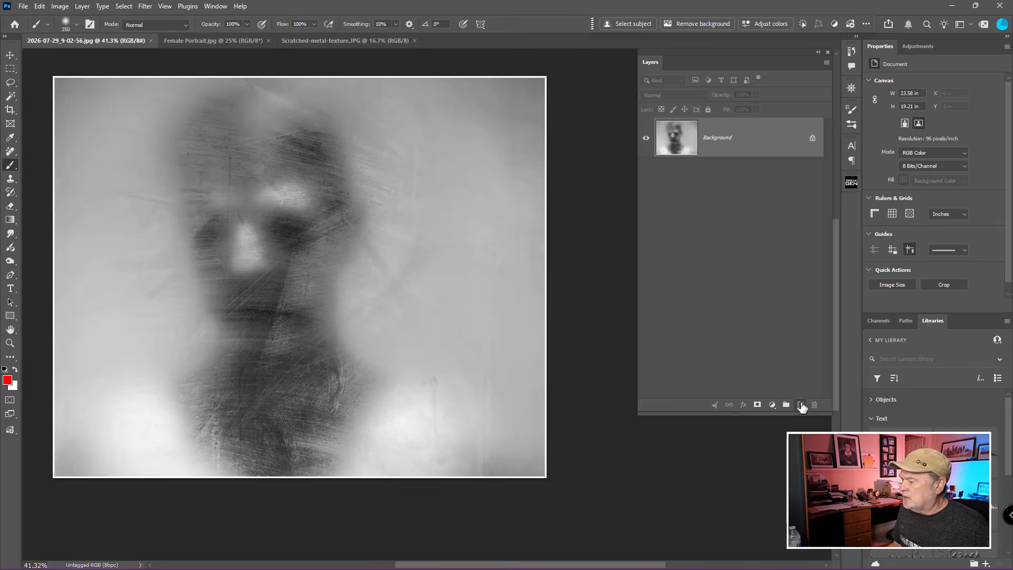
left_click(802, 404)
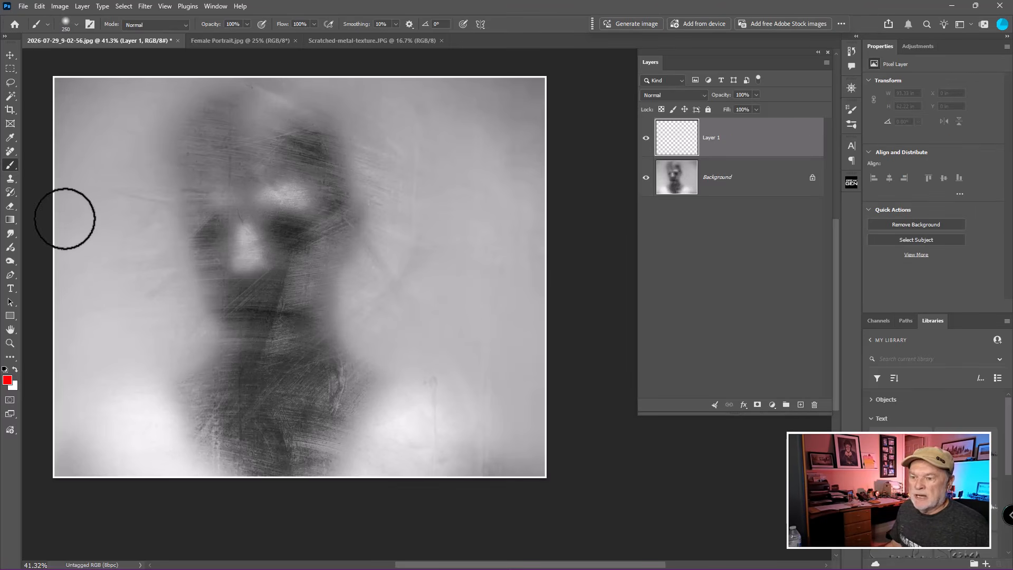
Select the Pencil tool and draw red wavy lines down both sides of the image on the new layer.
right_click(11, 165)
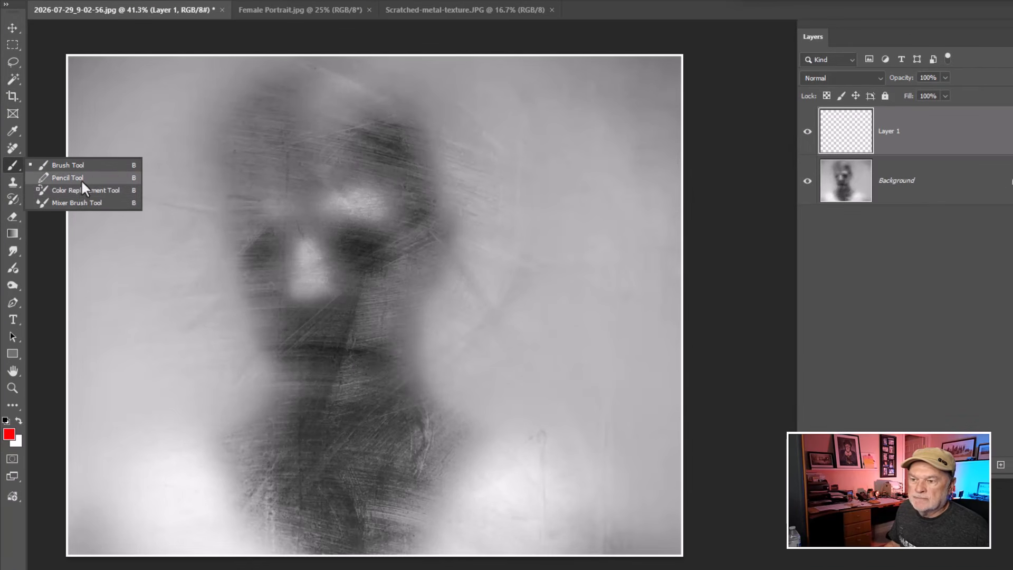
left_click(81, 178)
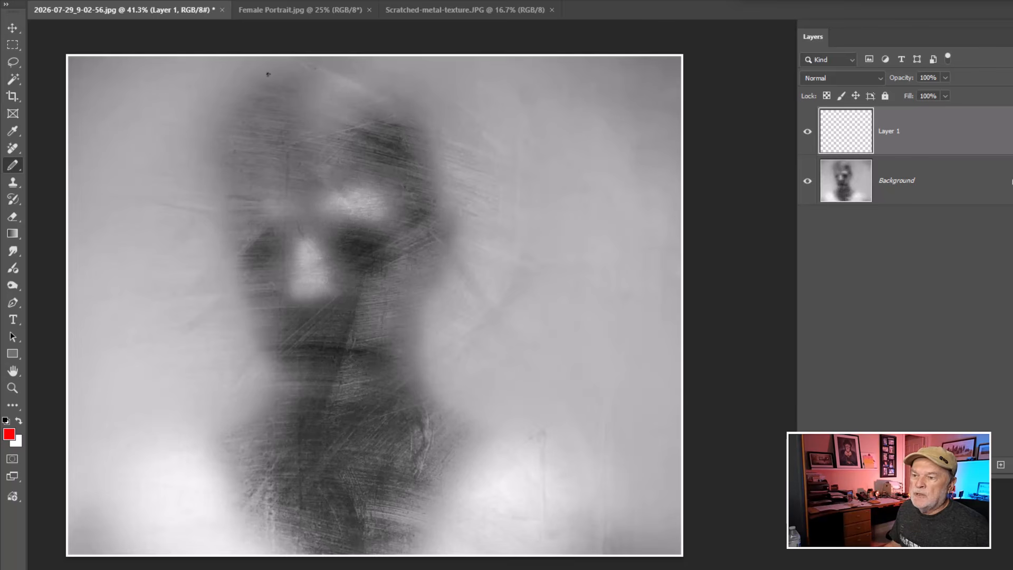
mouse_move(167, 95)
left_mouse_down()
mouse_move(110, 129)
mouse_move(135, 161)
mouse_move(102, 205)
mouse_move(111, 268)
mouse_move(154, 308)
mouse_move(121, 419)
mouse_move(143, 526)
left_mouse_up()
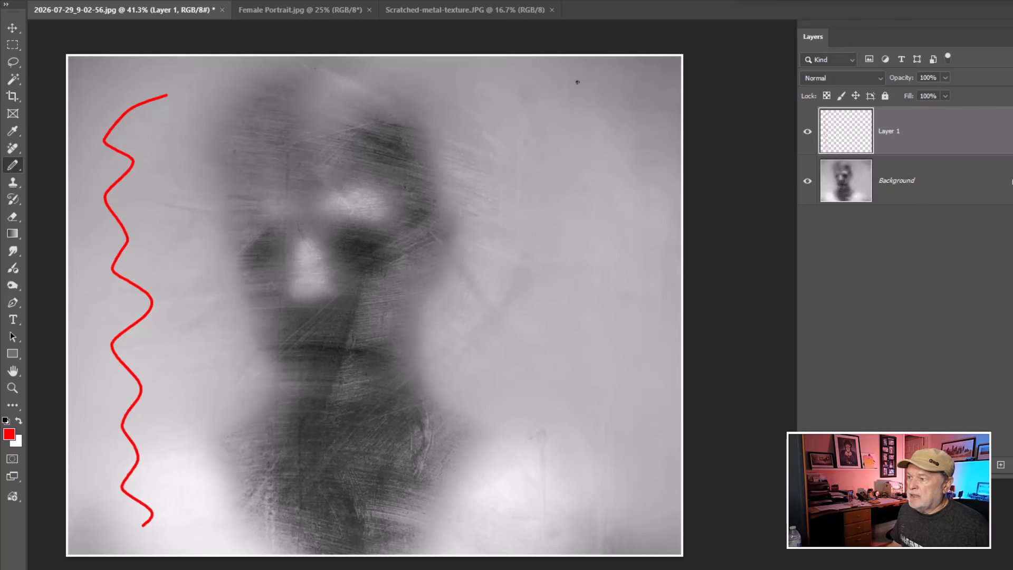
mouse_move(548, 90)
left_mouse_down()
mouse_move(617, 113)
mouse_move(559, 161)
mouse_move(645, 219)
mouse_move(566, 294)
mouse_move(578, 374)
mouse_move(600, 418)
mouse_move(547, 483)
left_mouse_up()
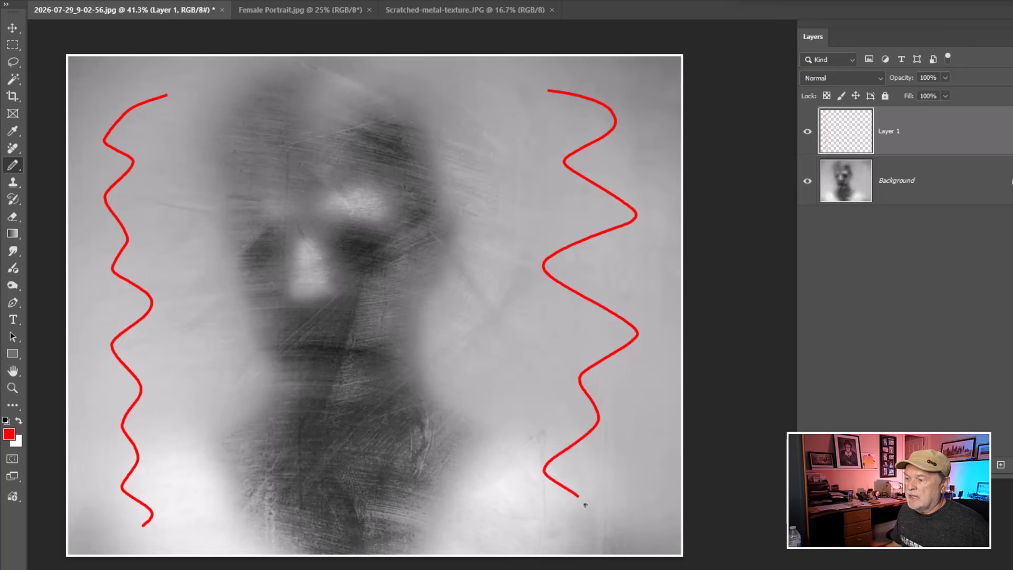
Outline the ghostly figure in the middle of the image with a red pencil line.
scroll(378, 333, "up", 5)
scroll(378, 333, "up", 2)
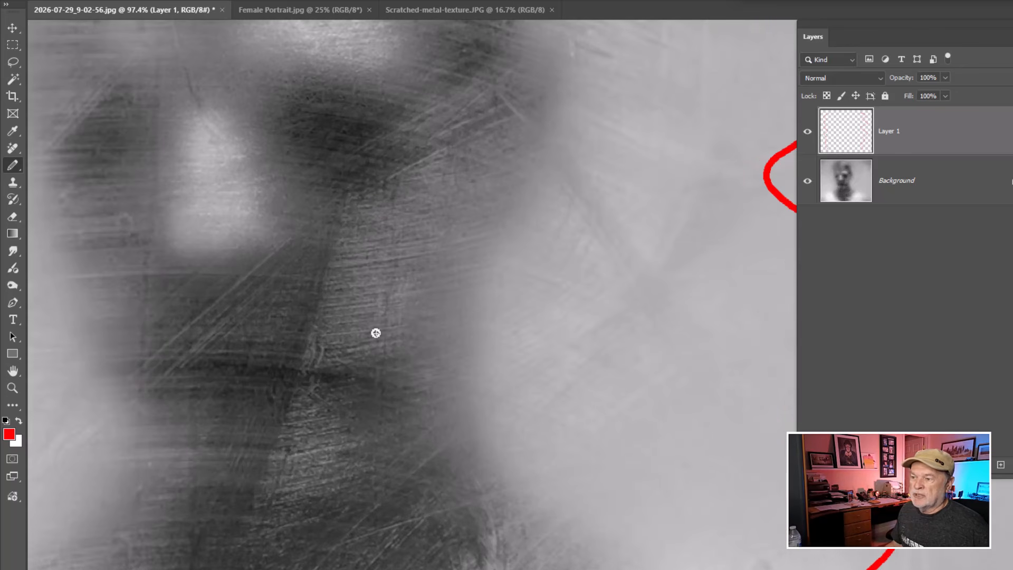
scroll(328, 333, "down", 3)
scroll(327, 333, "down", 6)
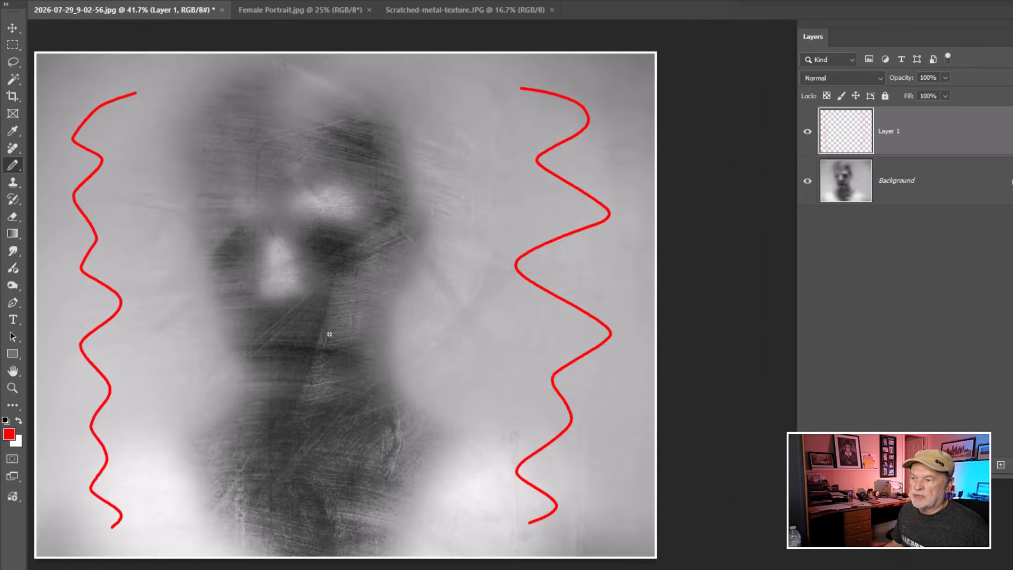
left_click_drag(317, 254, 376, 252)
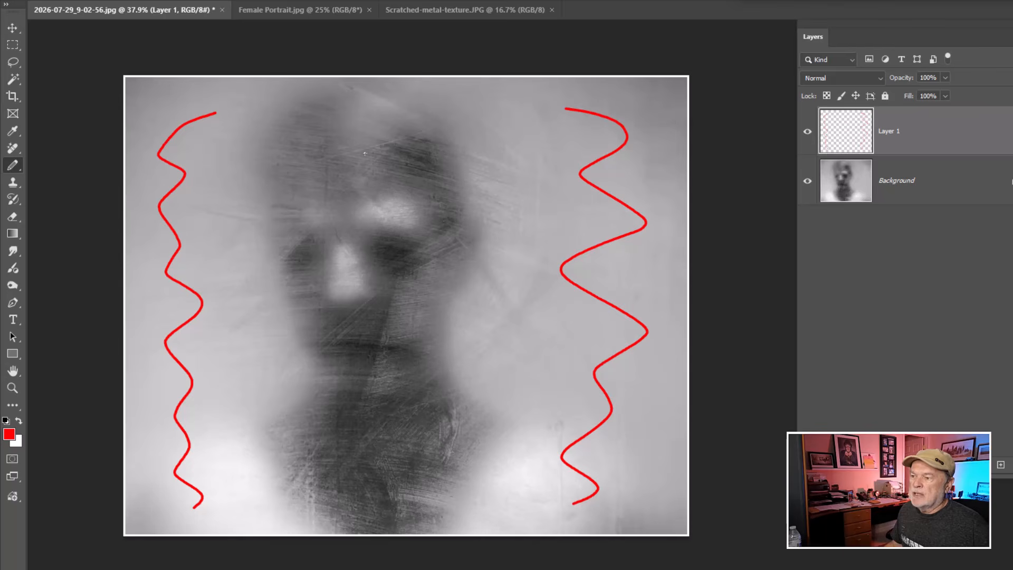
mouse_move(289, 122)
left_mouse_down()
mouse_move(265, 149)
mouse_move(260, 202)
mouse_move(298, 291)
mouse_move(293, 353)
mouse_move(247, 458)
mouse_move(274, 502)
mouse_move(340, 524)
mouse_move(429, 496)
mouse_move(494, 422)
mouse_move(476, 257)
mouse_move(493, 220)
mouse_move(499, 130)
mouse_move(427, 83)
mouse_move(340, 88)
mouse_move(275, 129)
left_mouse_up()
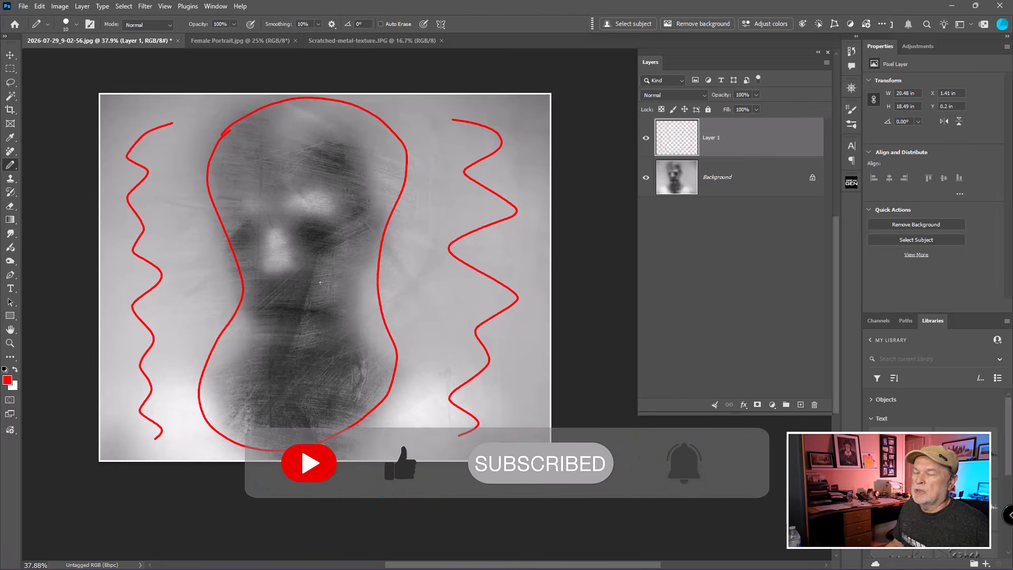
Look over the female portrait and the scratched metal texture images.
left_click(258, 40)
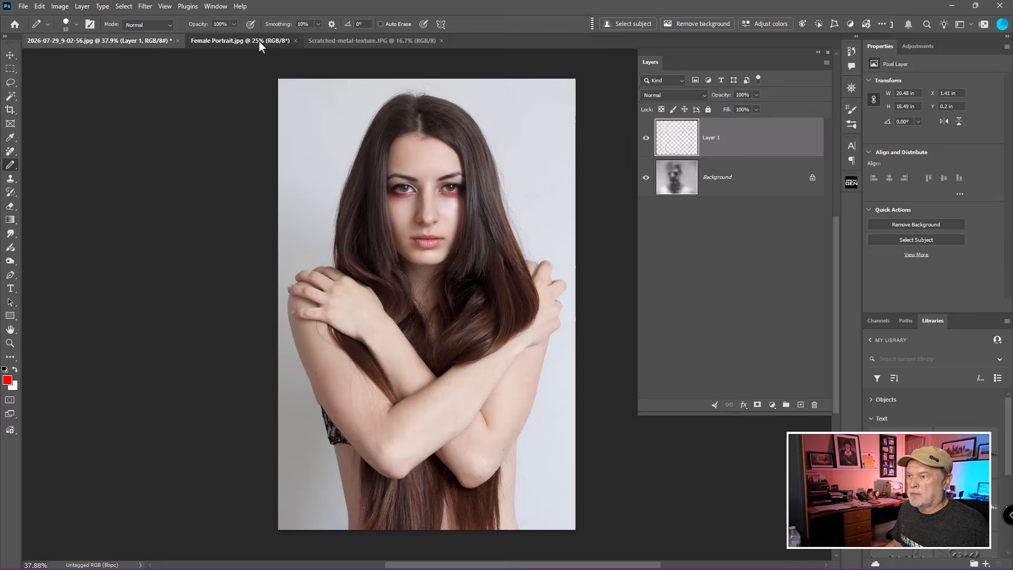
left_click(362, 42)
left_click_drag(454, 200, 399, 150)
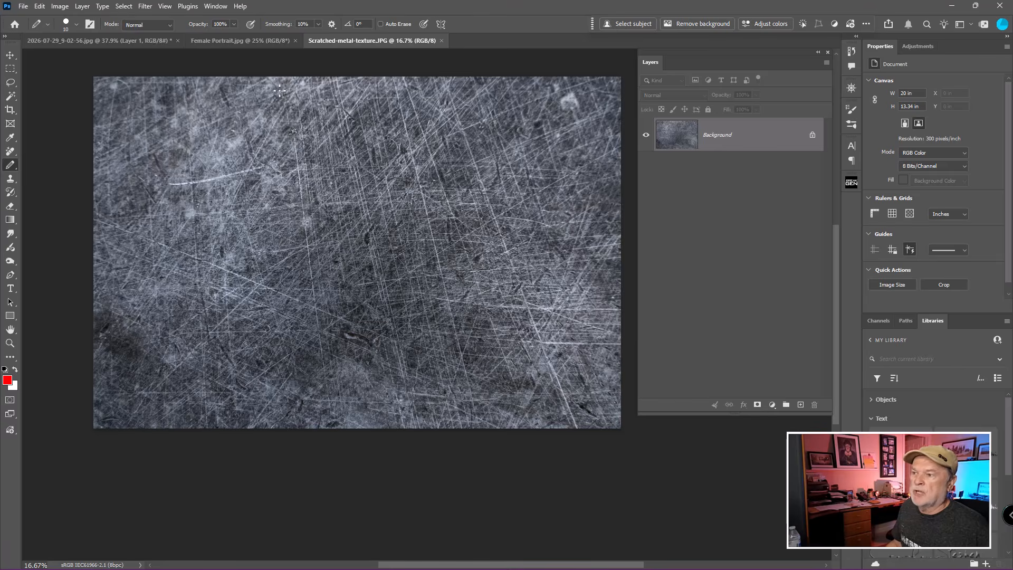
left_click(253, 43)
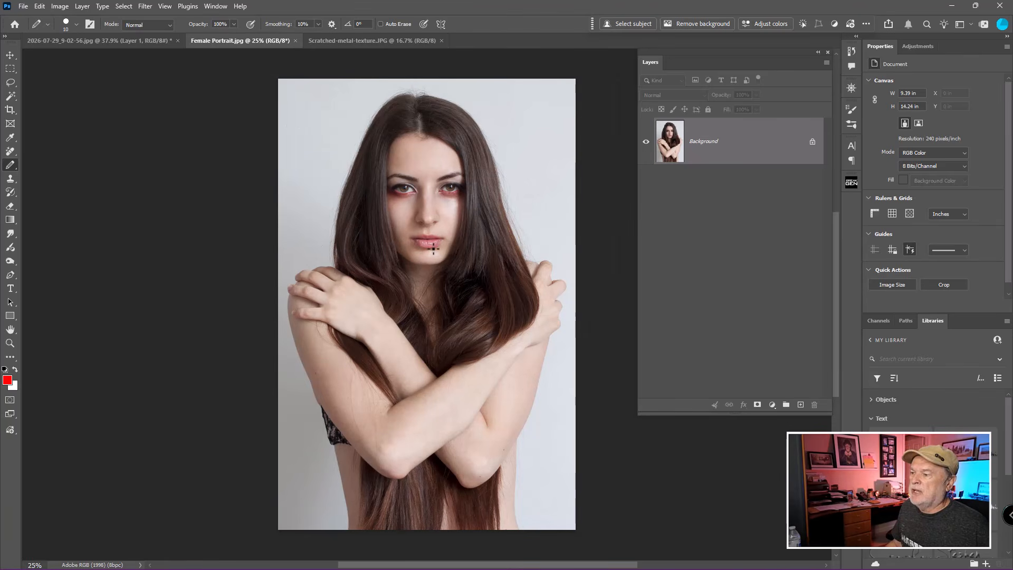
left_click_drag(434, 248, 372, 236)
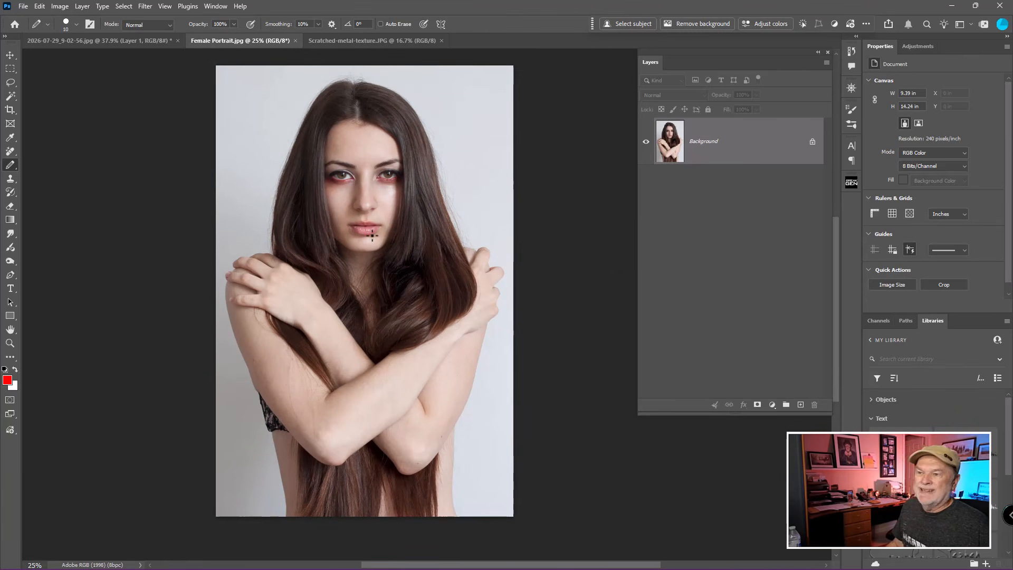
Crop the female portrait at a 4:5 ratio, trimming the top and bottom around the head and arms.
key("c")
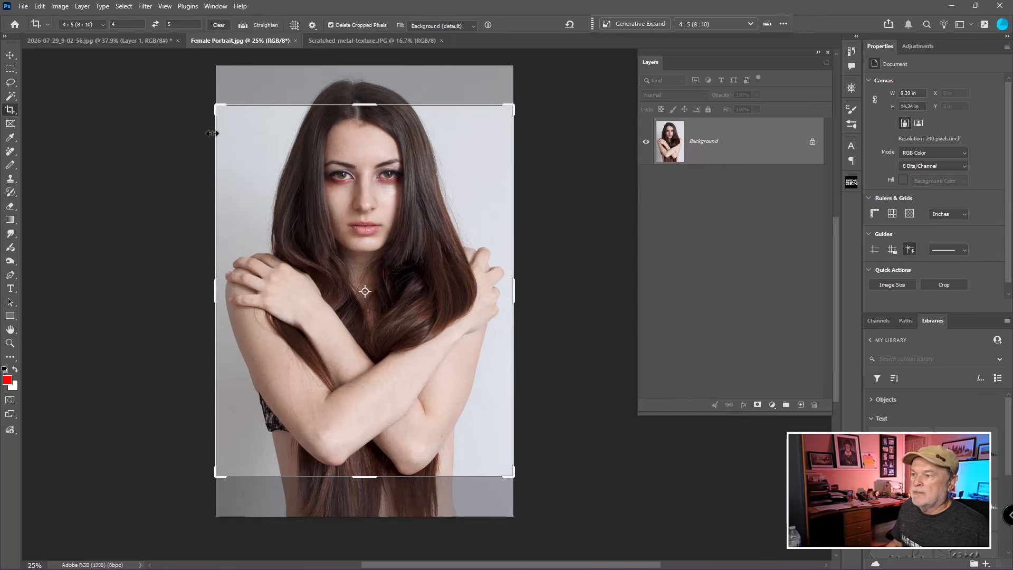
left_click_drag(216, 105, 223, 111)
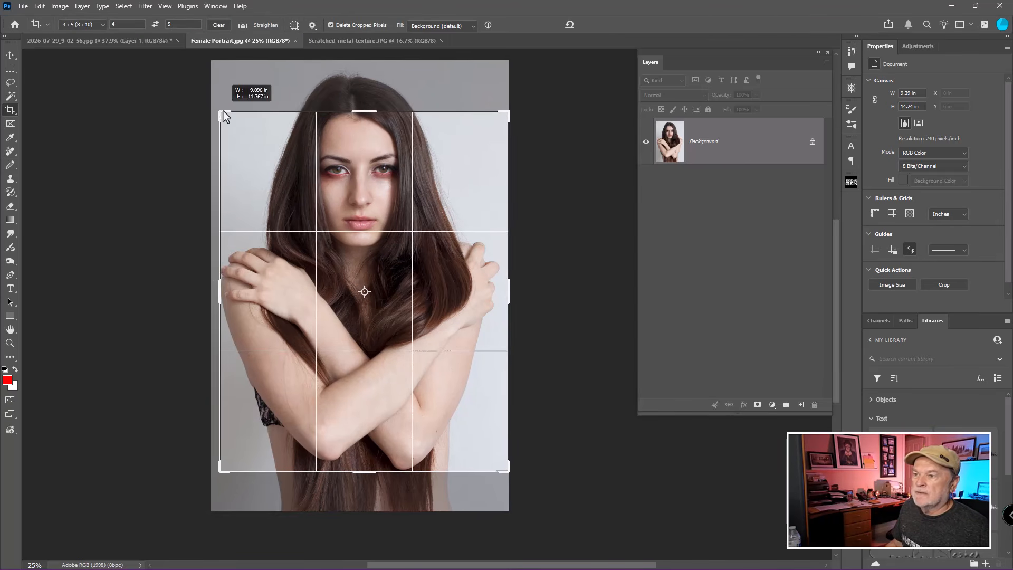
left_click_drag(293, 144, 293, 194)
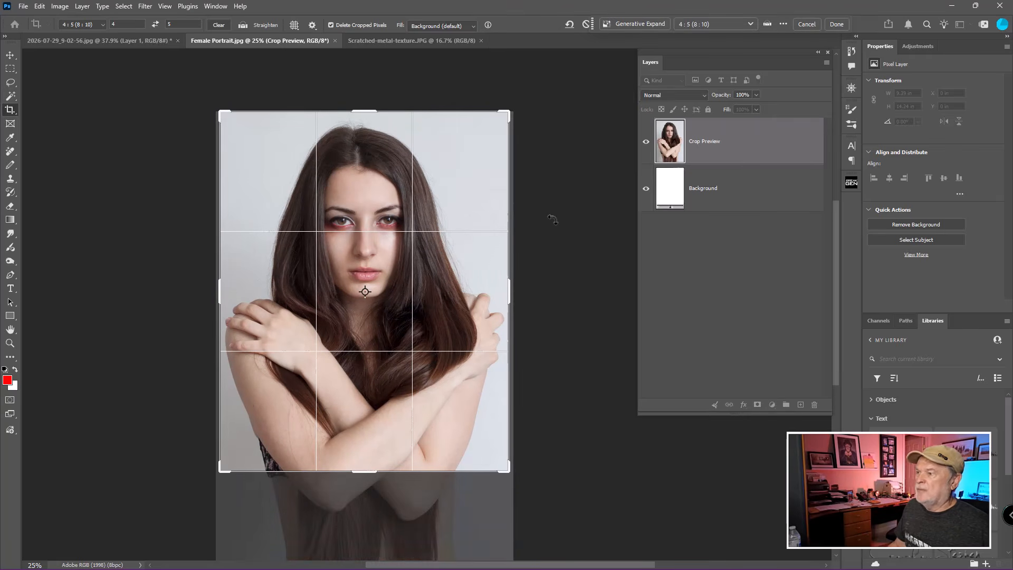
key("Return")
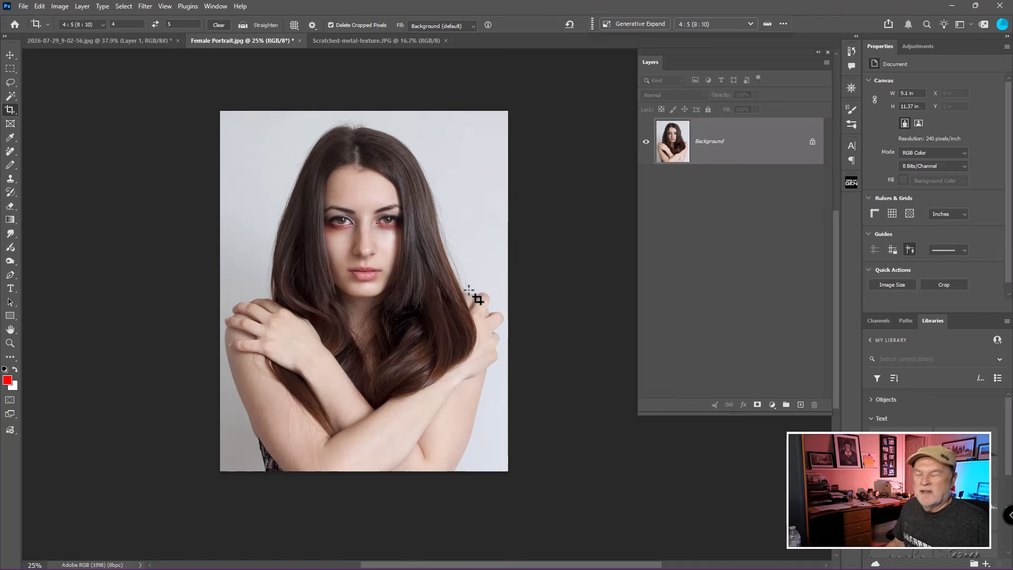
Duplicate the portrait's background layer and convert the copy to a smart object.
scroll(469, 290, "down", 1)
scroll(469, 291, "up", 2)
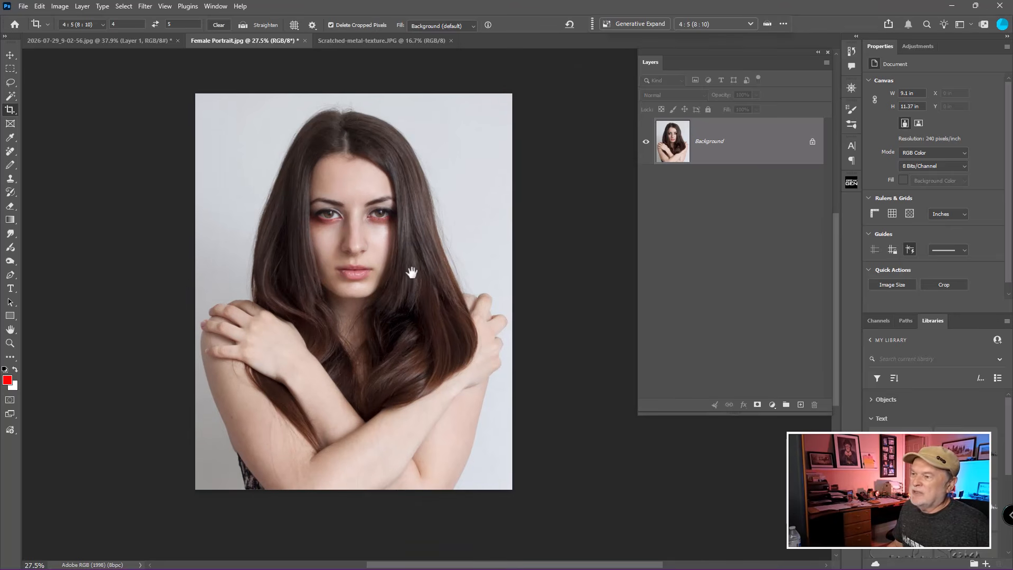
left_click_drag(410, 271, 430, 257)
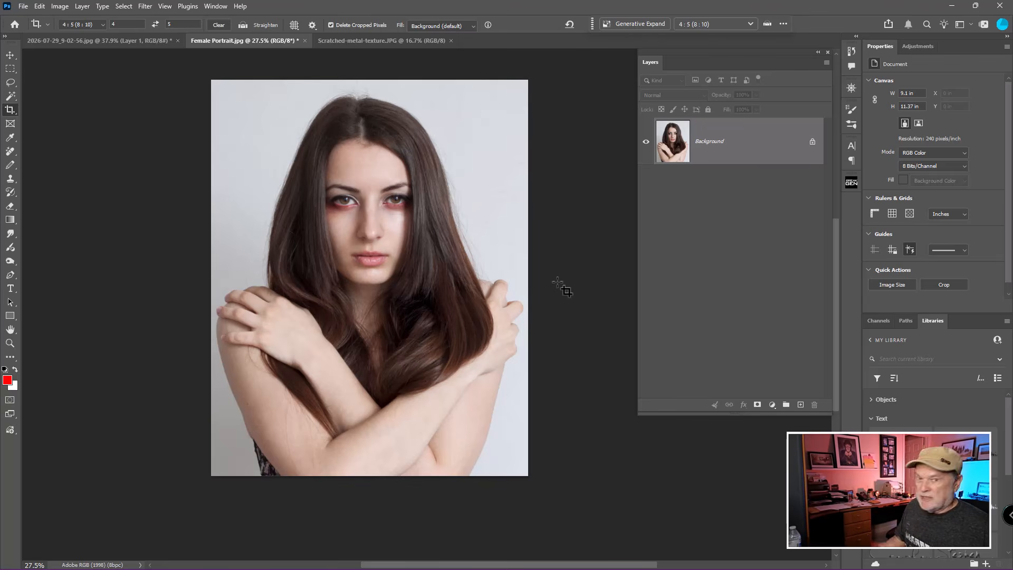
key("ctrl+j")
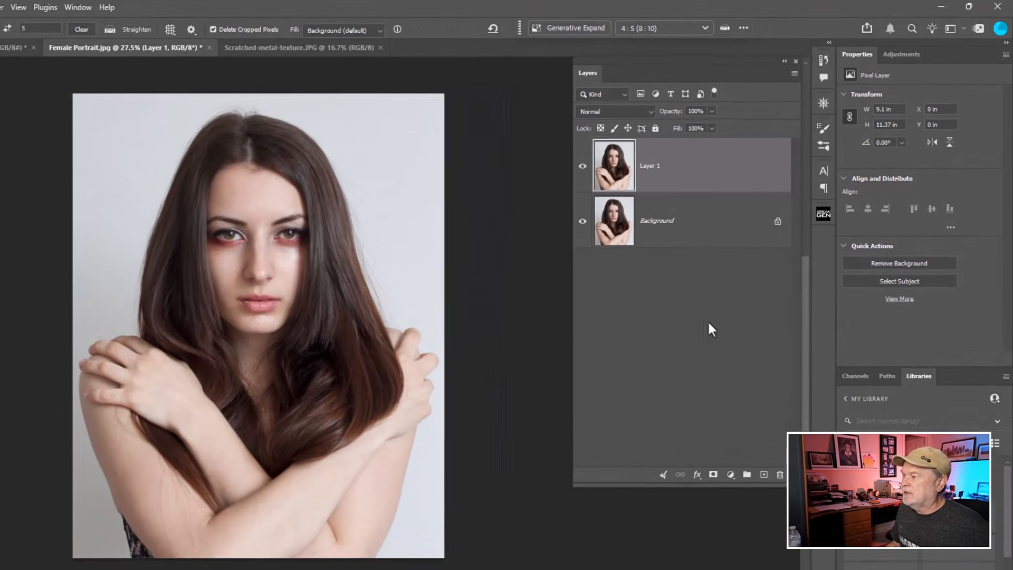
right_click(684, 175)
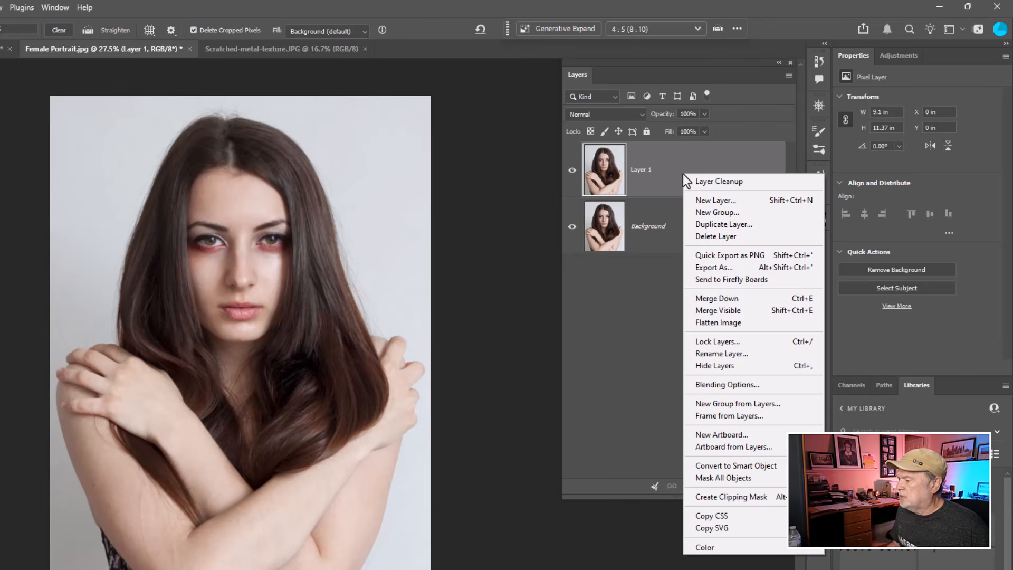
left_click(730, 466)
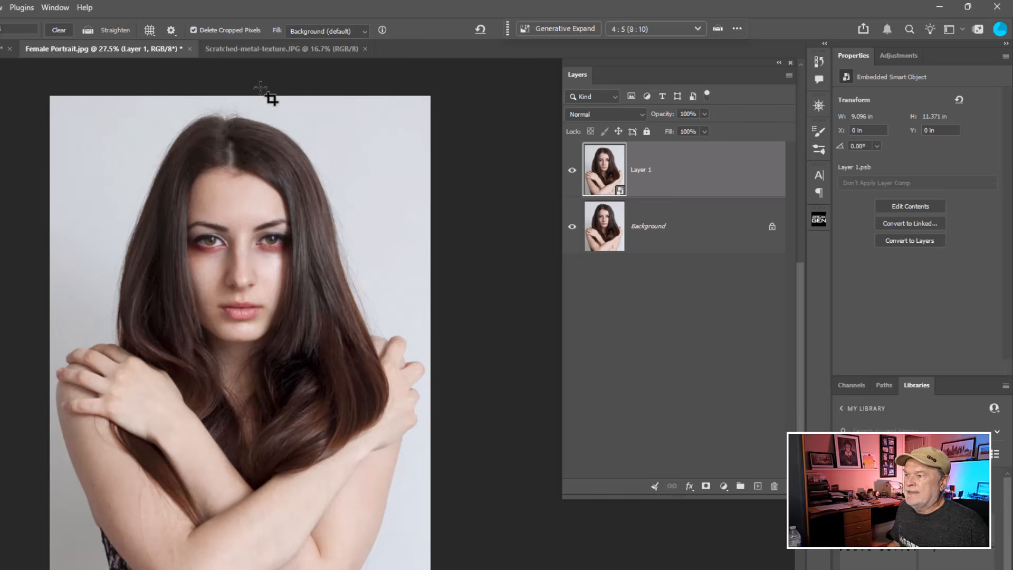
Bring the scratched metal texture into the portrait document as a new layer, accepting the color profile conversion.
left_click(222, 48)
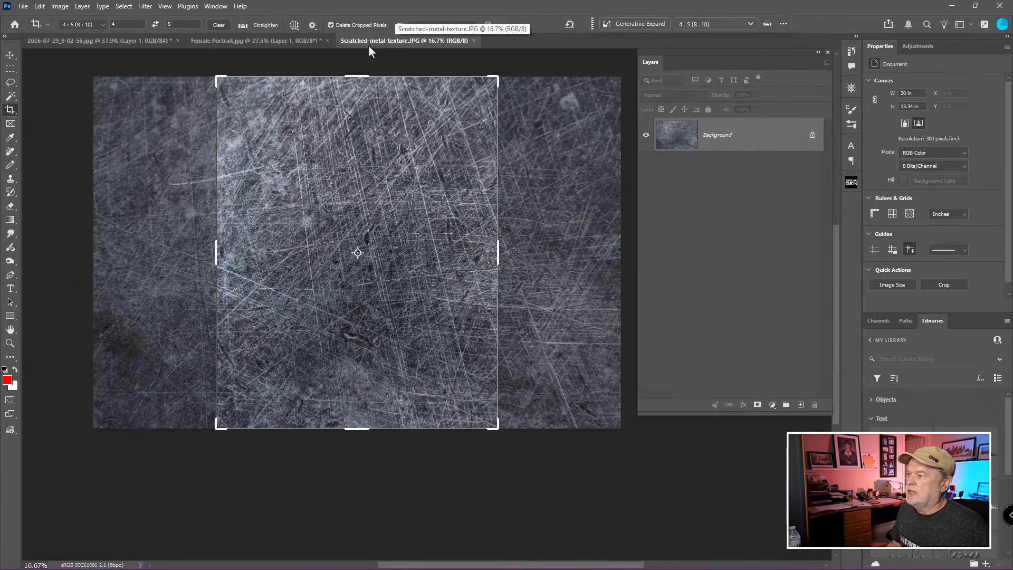
left_click(11, 55)
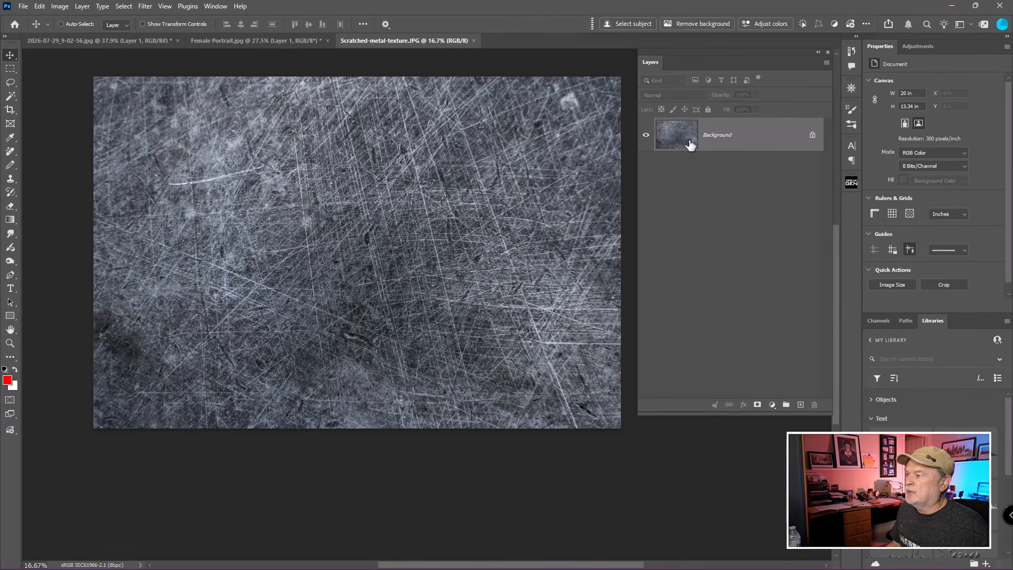
left_click_drag(689, 137, 376, 309)
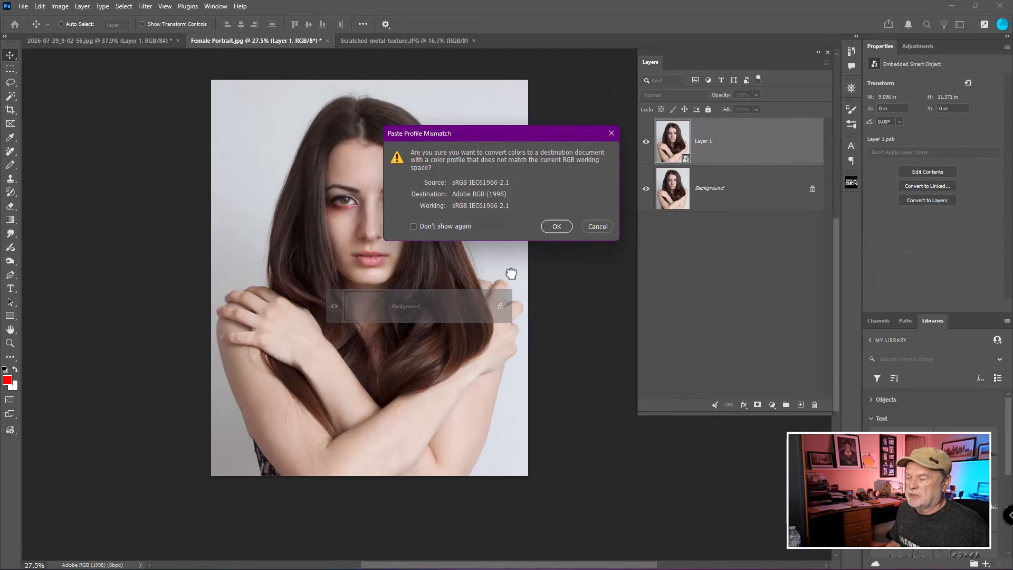
left_click(554, 227)
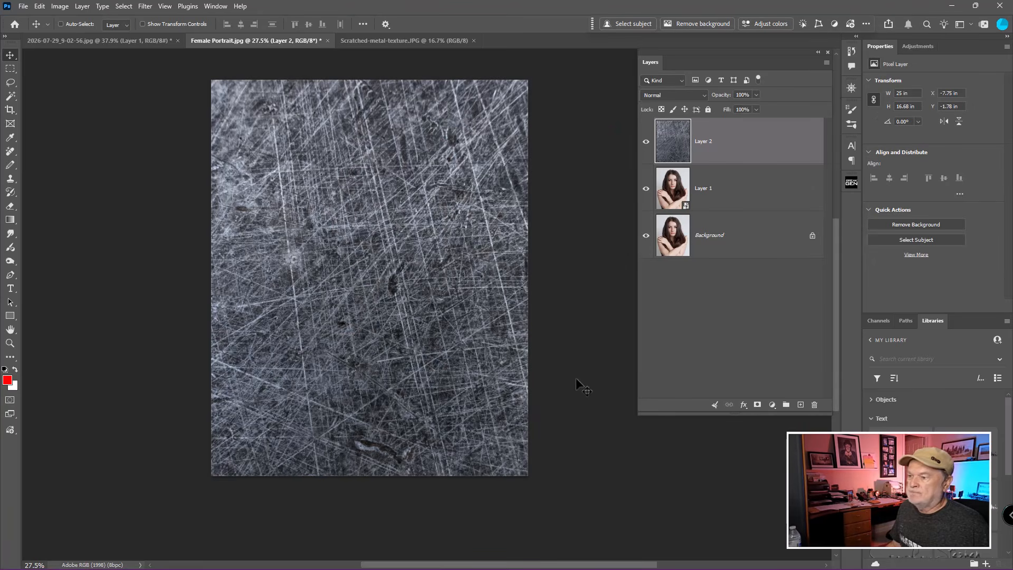
Scale and position the texture layer with Free Transform so it just covers the portrait canvas.
key("ctrl+t")
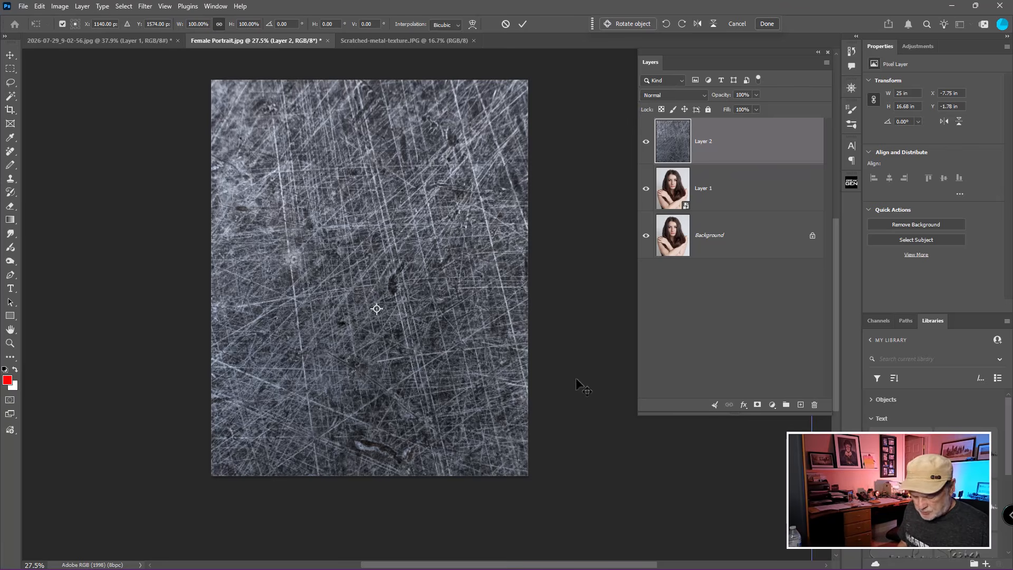
scroll(575, 378, "down", 2)
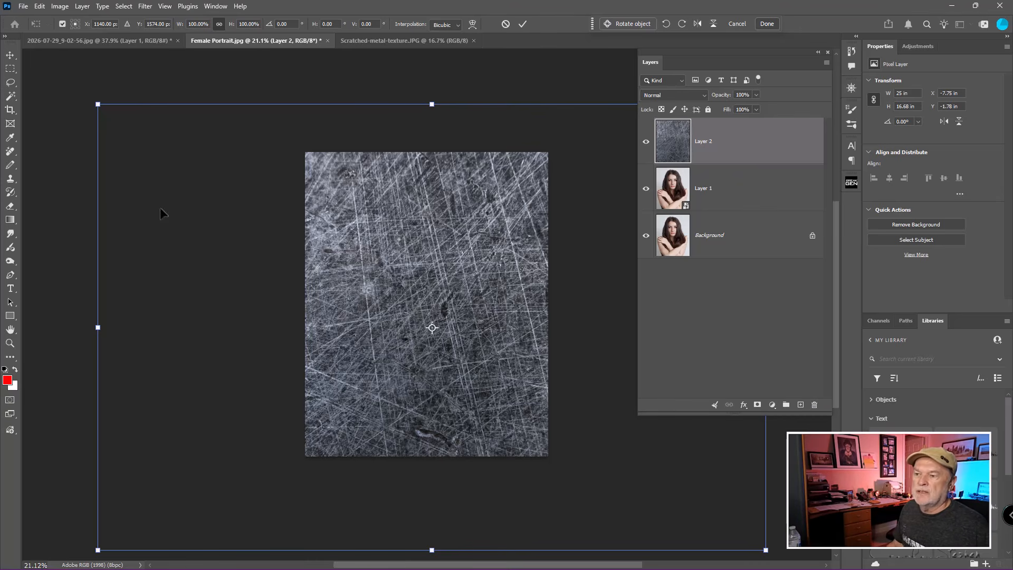
left_click_drag(96, 105, 147, 107)
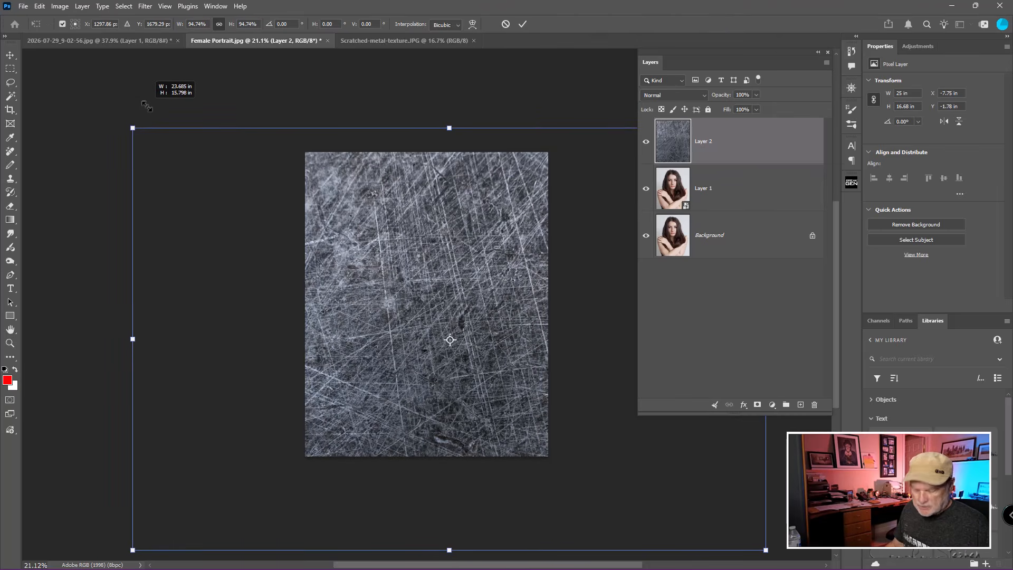
left_click_drag(376, 267, 410, 236)
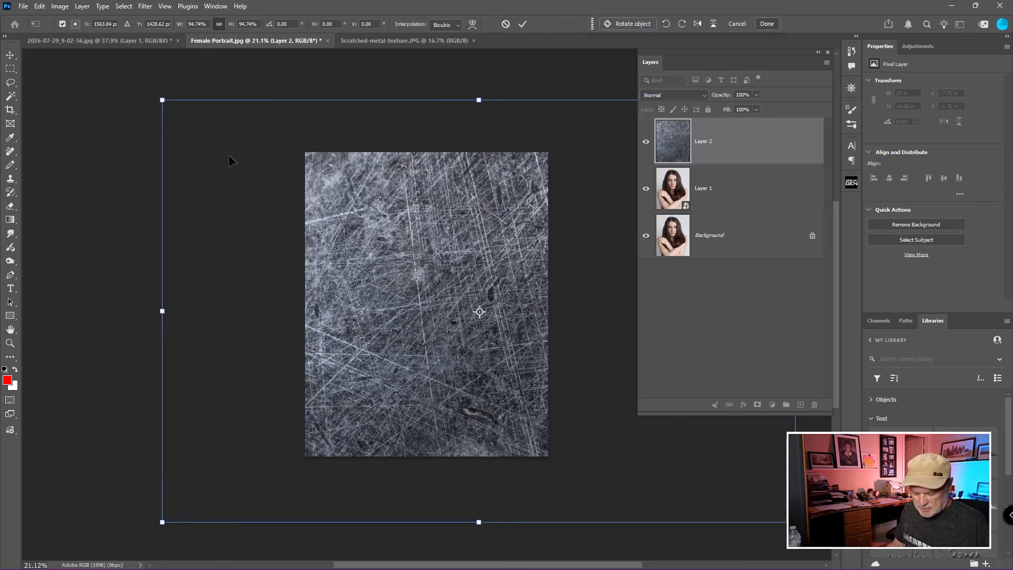
left_click_drag(166, 99, 433, 146)
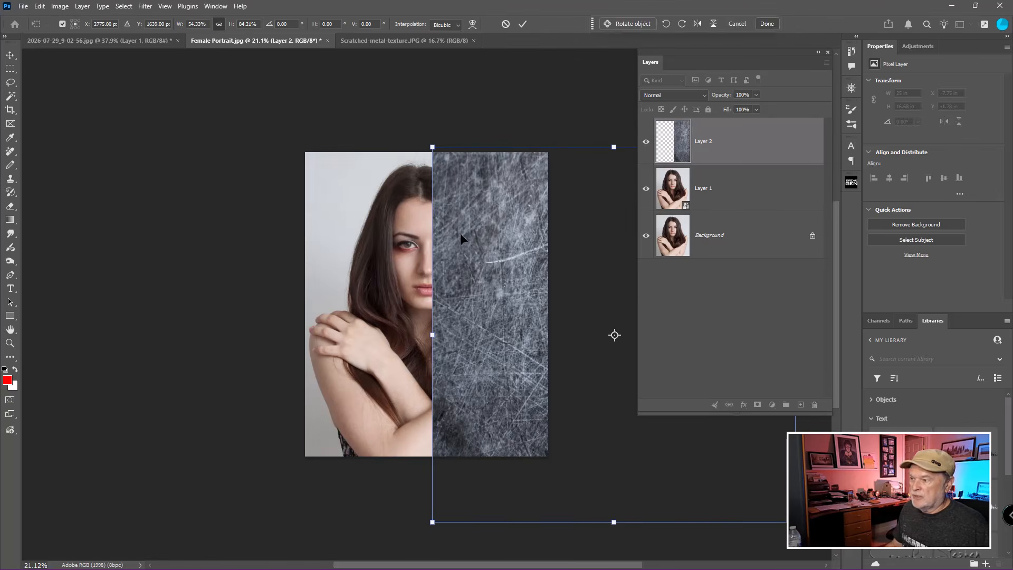
left_click_drag(466, 242, 353, 249)
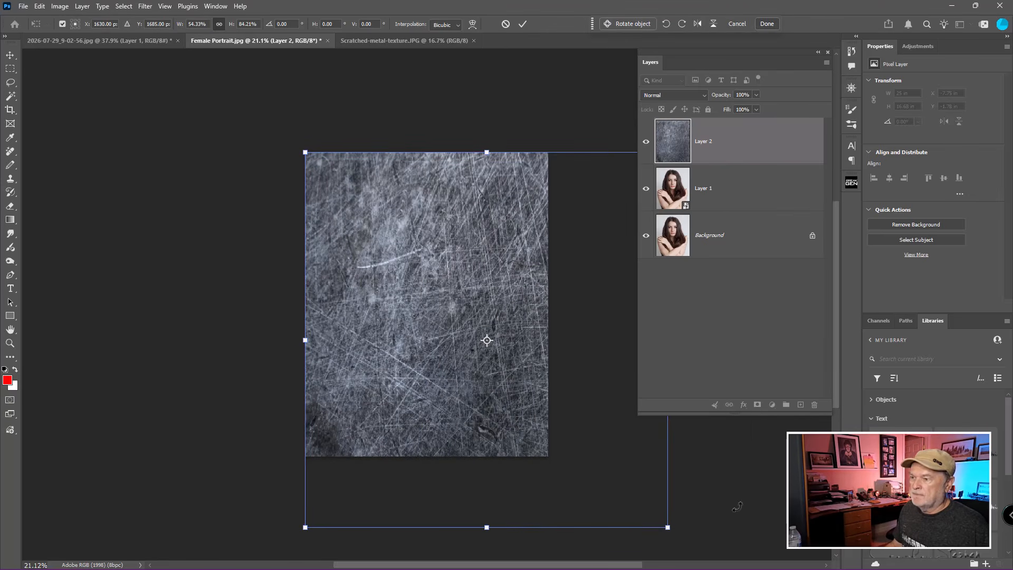
left_click_drag(667, 528, 549, 457)
key("Return")
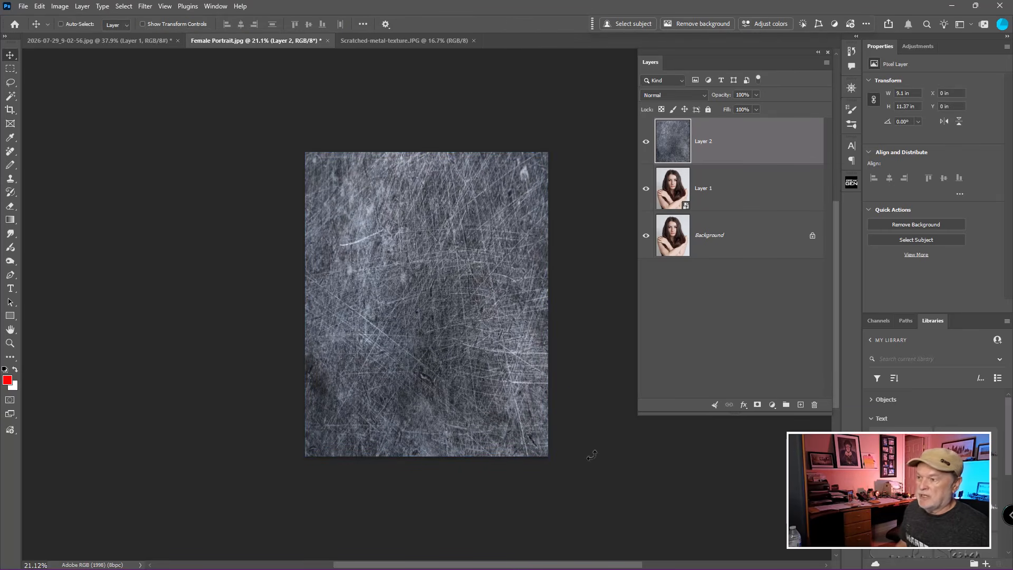
Convert the scratched texture layer to a smart object and set its blend mode to Overlay.
scroll(590, 444, "up", 2)
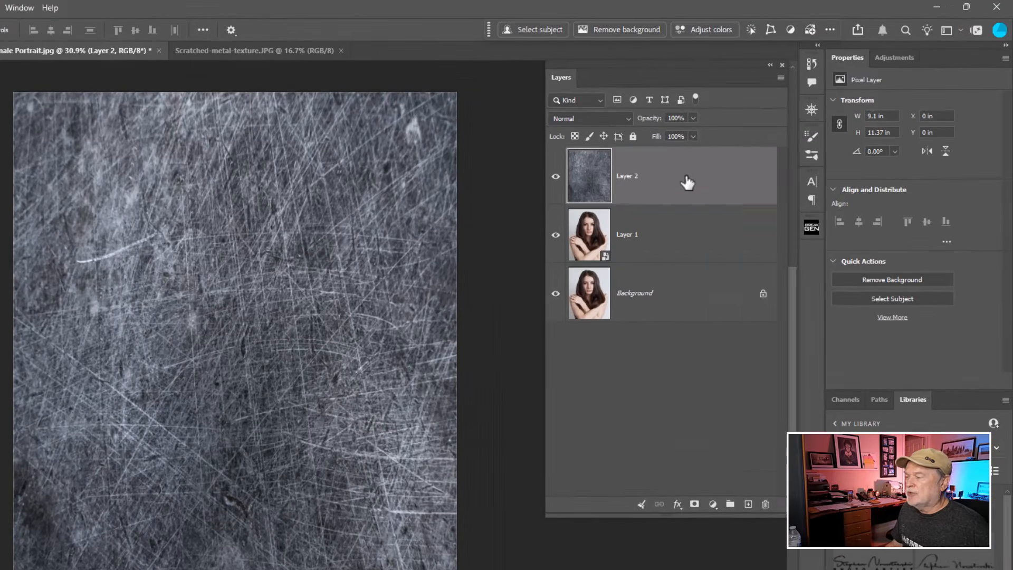
right_click(686, 180)
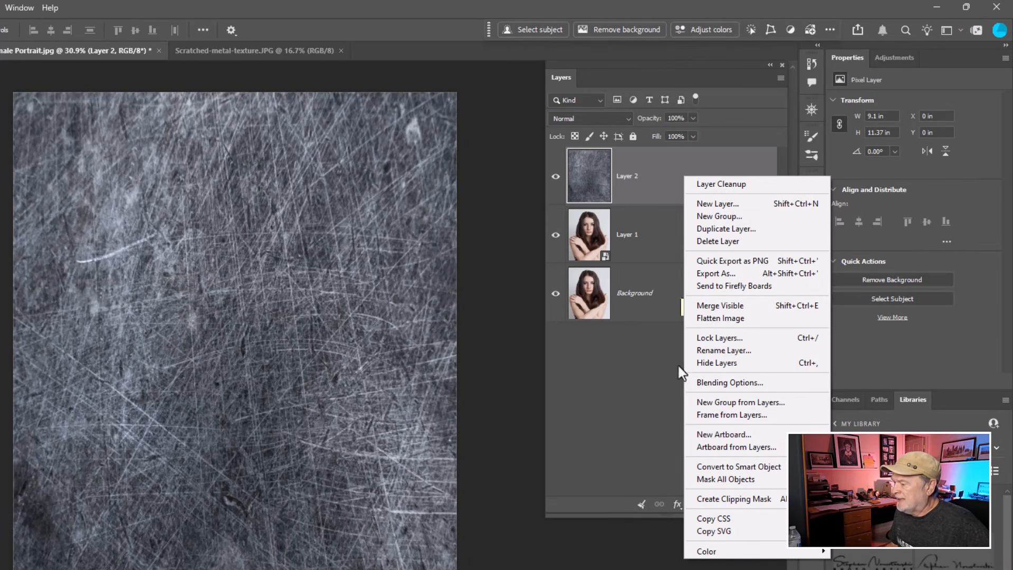
left_click(714, 468)
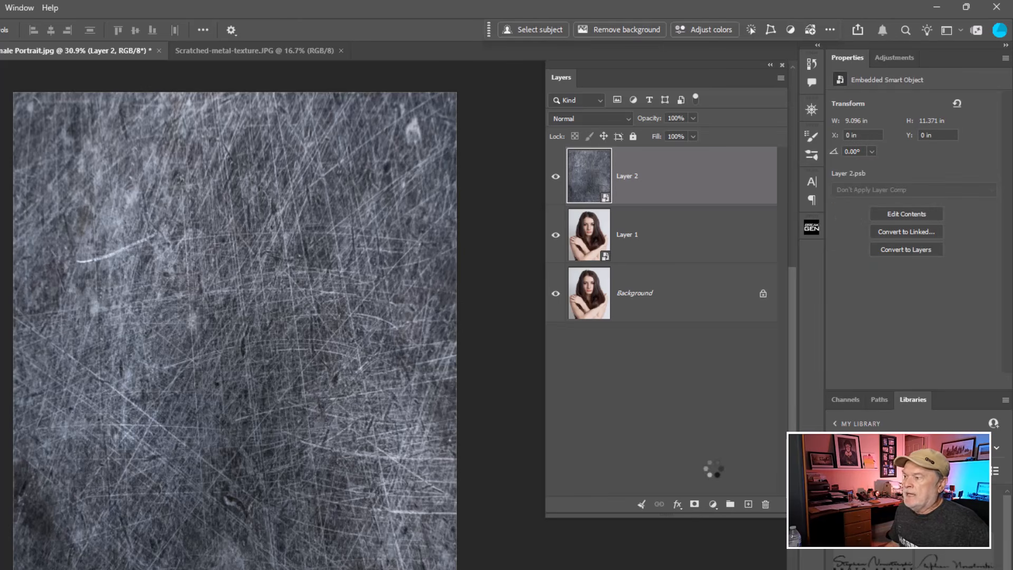
left_click(589, 121)
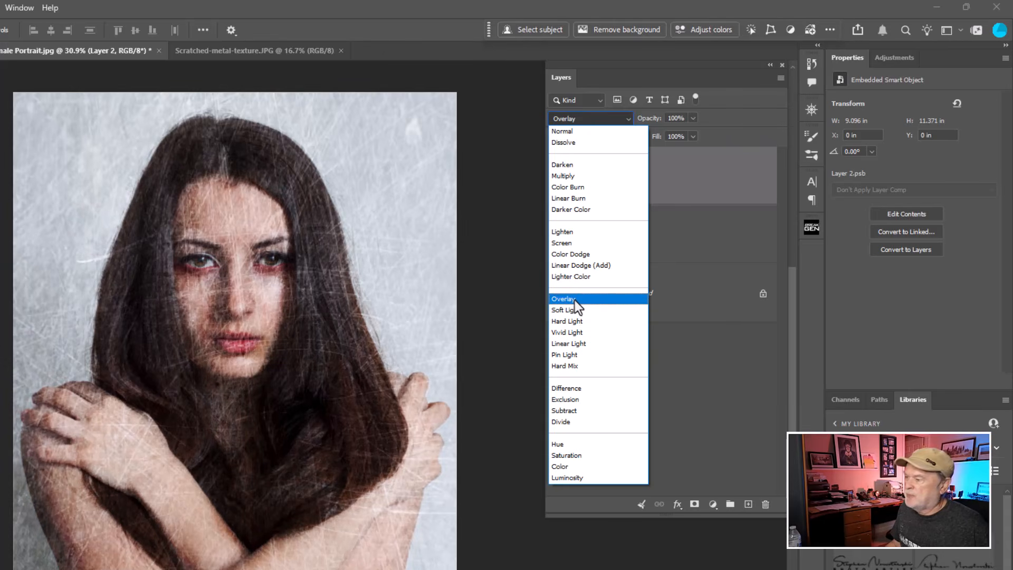
left_click(574, 300)
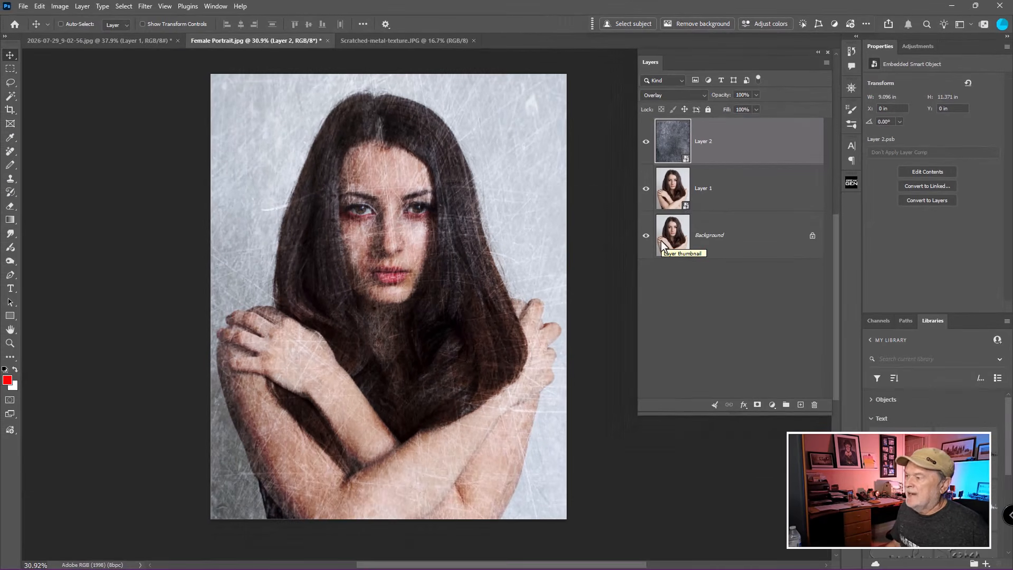
Apply a Gaussian Blur with a radius of 66.8 pixels to the duplicated portrait smart object.
left_click(681, 198)
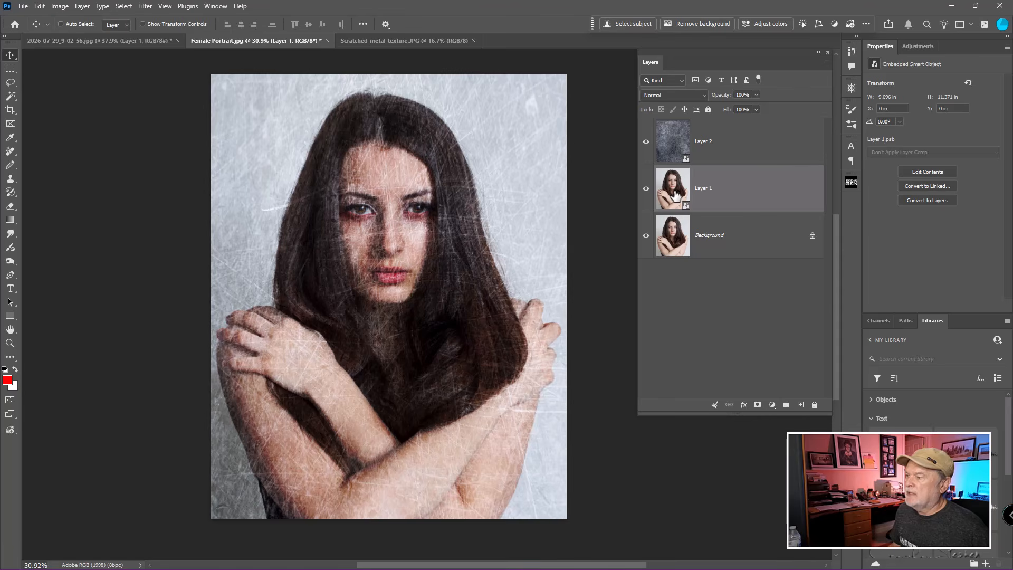
key("ctrl")
key("ctrl")
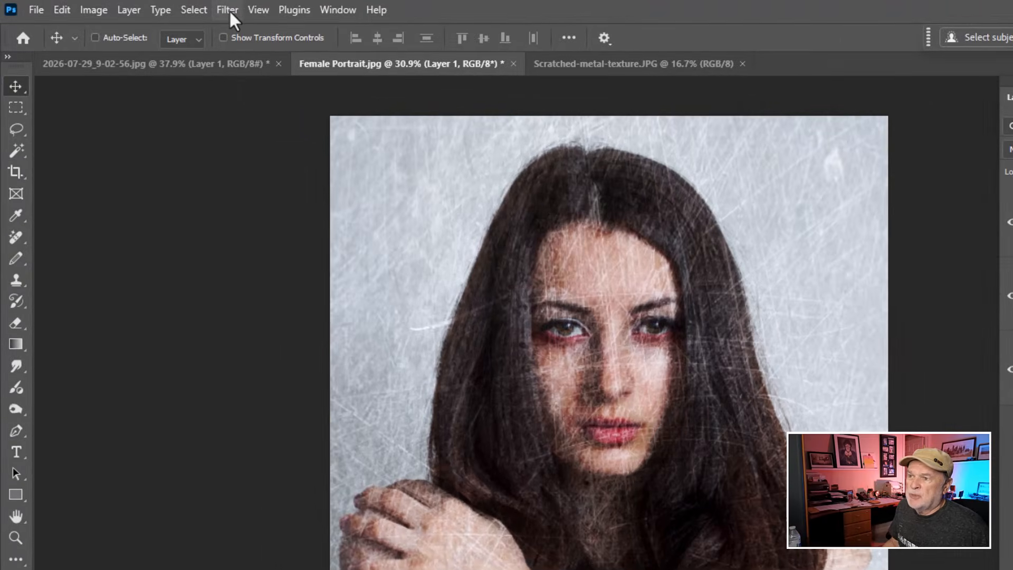
left_click(229, 10)
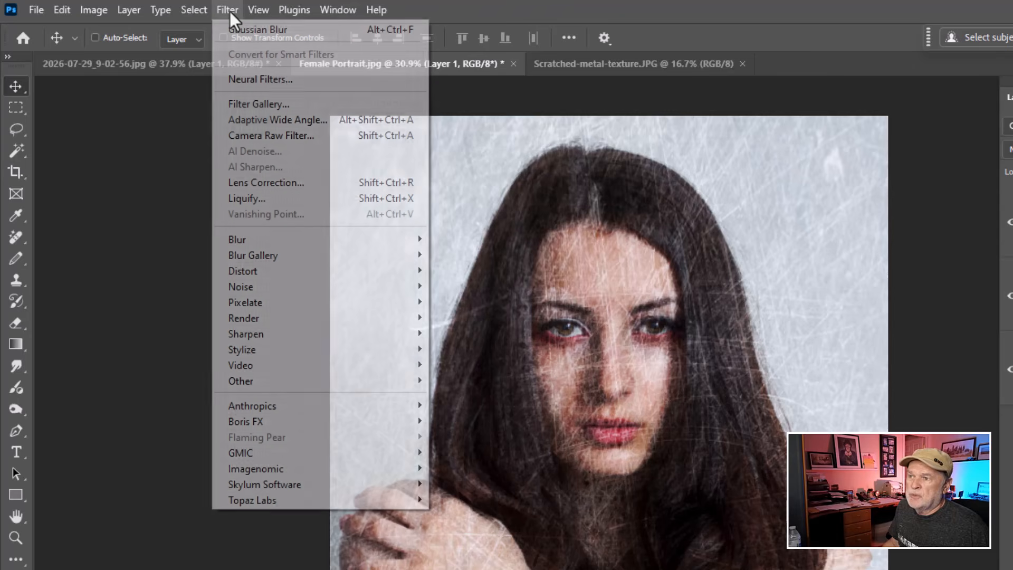
mouse_move(252, 239)
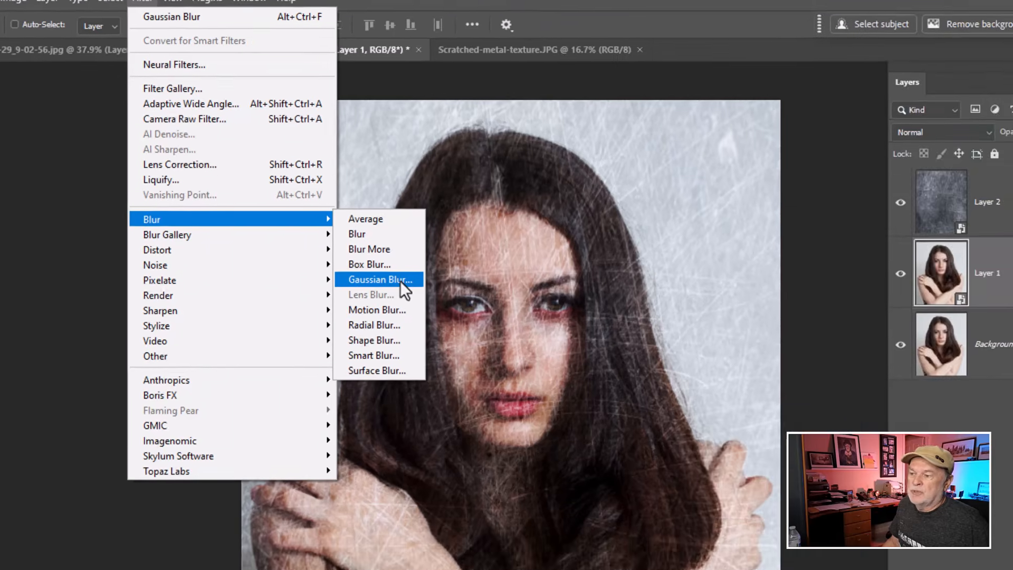
left_click(496, 303)
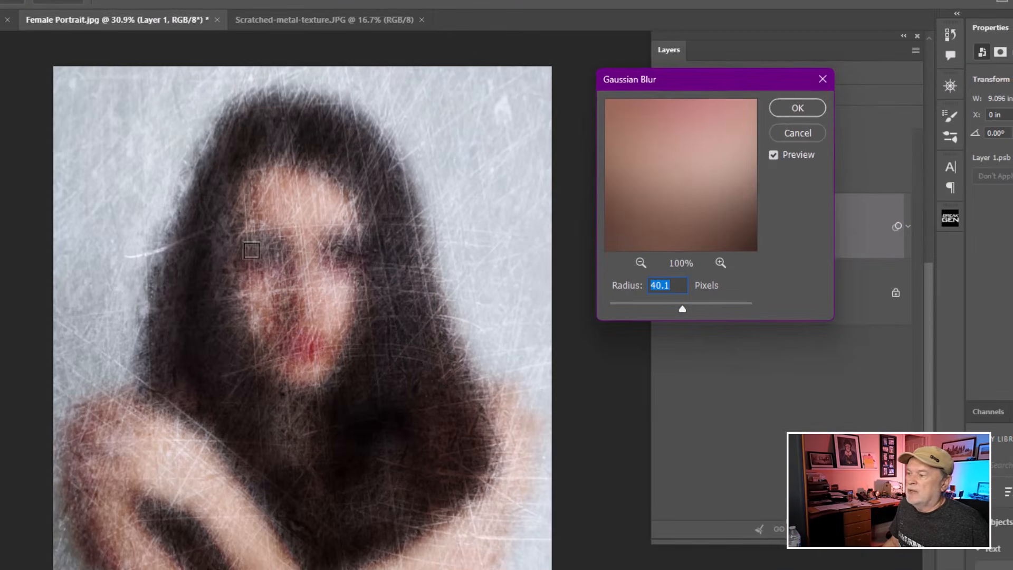
left_click_drag(683, 311, 692, 309)
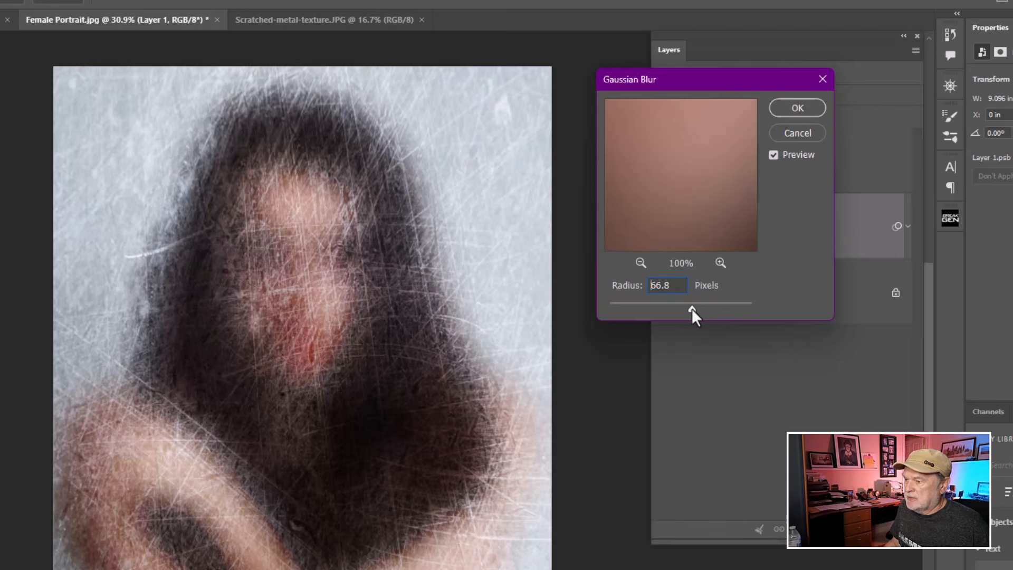
left_click(785, 107)
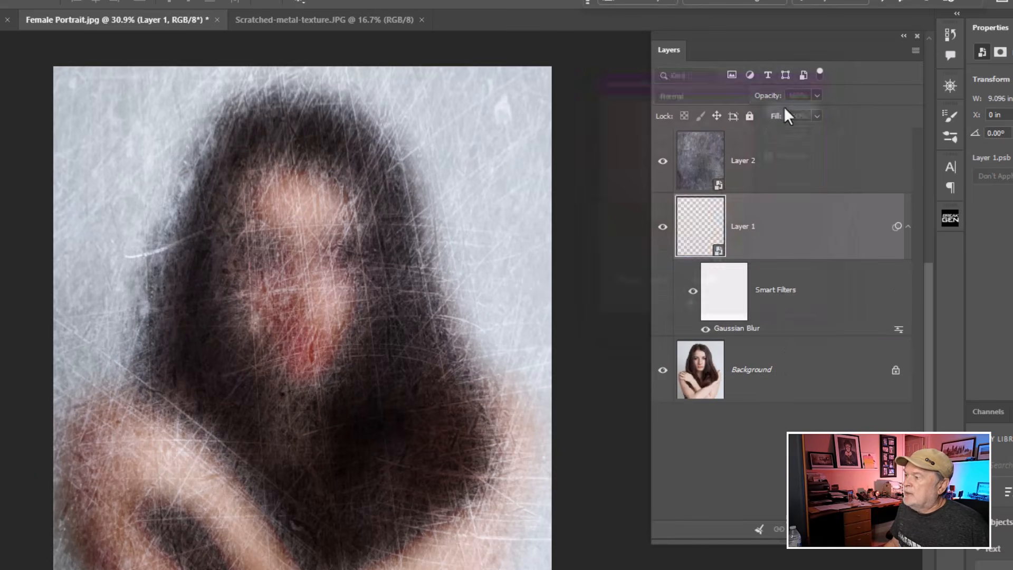
Reopen the Gaussian Blur smart filter and raise its radius to 72.6 pixels.
double_click(738, 331)
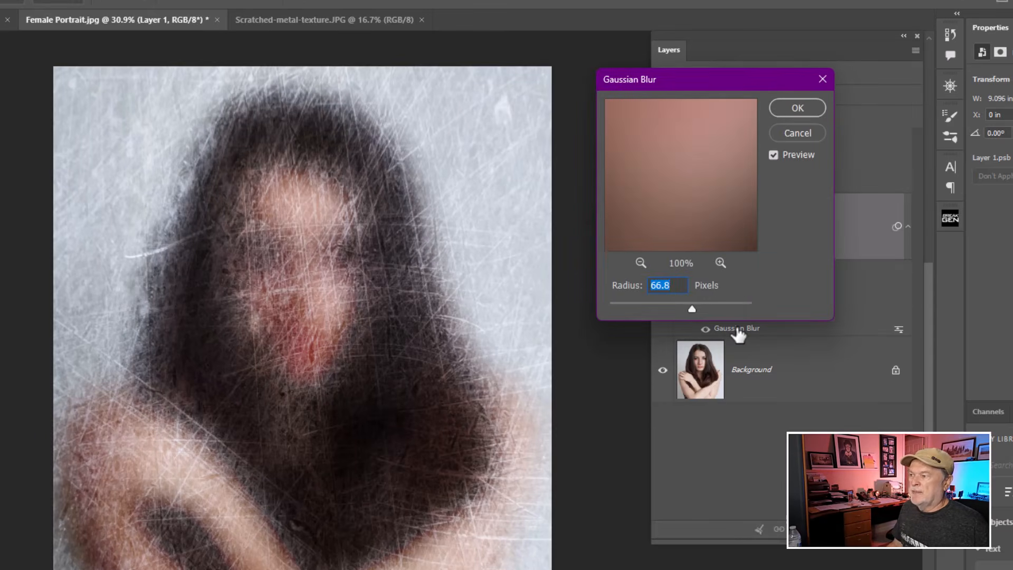
mouse_move(693, 309)
left_mouse_down()
mouse_move(720, 309)
mouse_move(676, 309)
mouse_move(692, 308)
left_mouse_up()
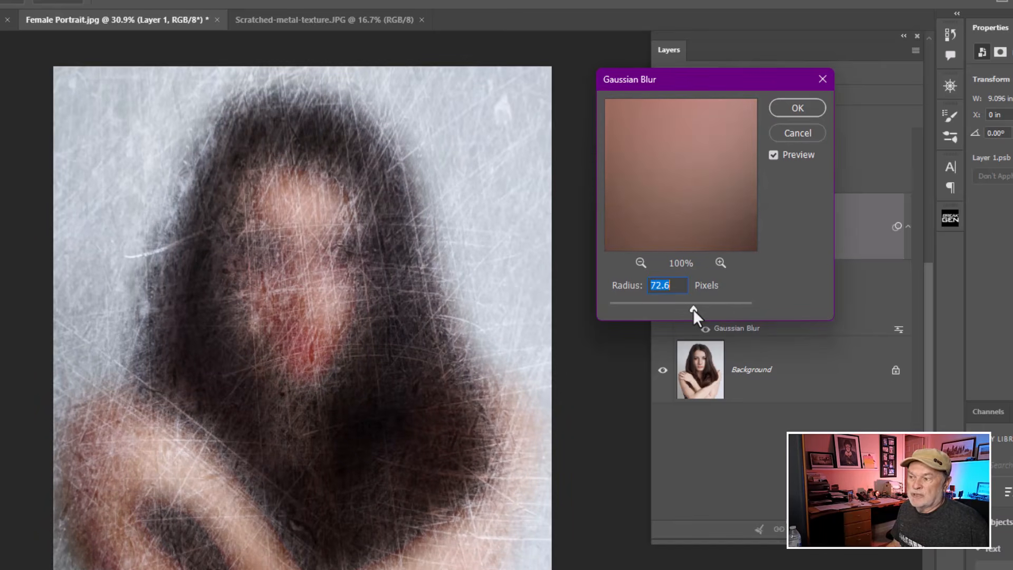
left_click(798, 114)
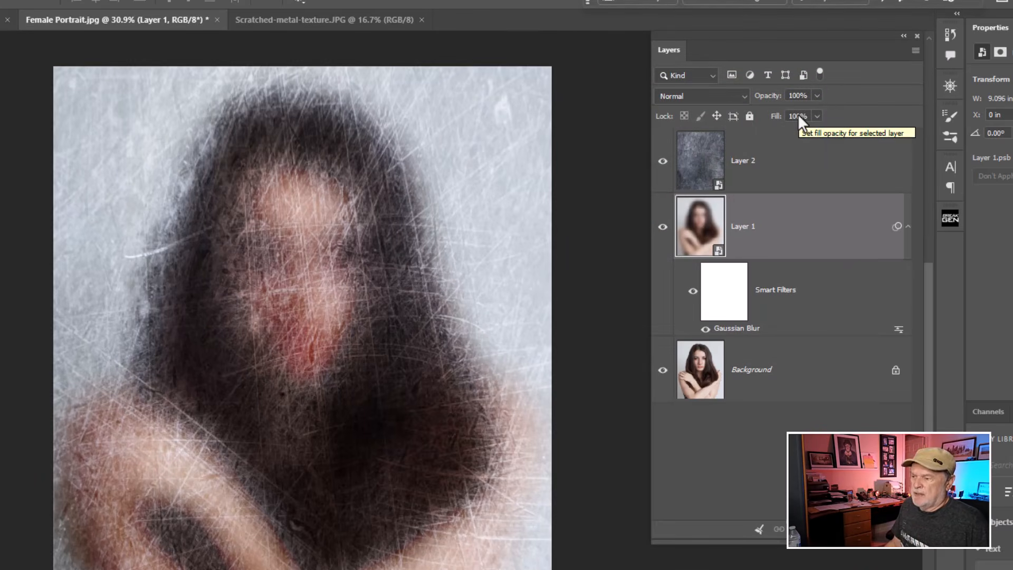
Add a Black & White adjustment layer above the blurred portrait layer.
left_click(705, 230)
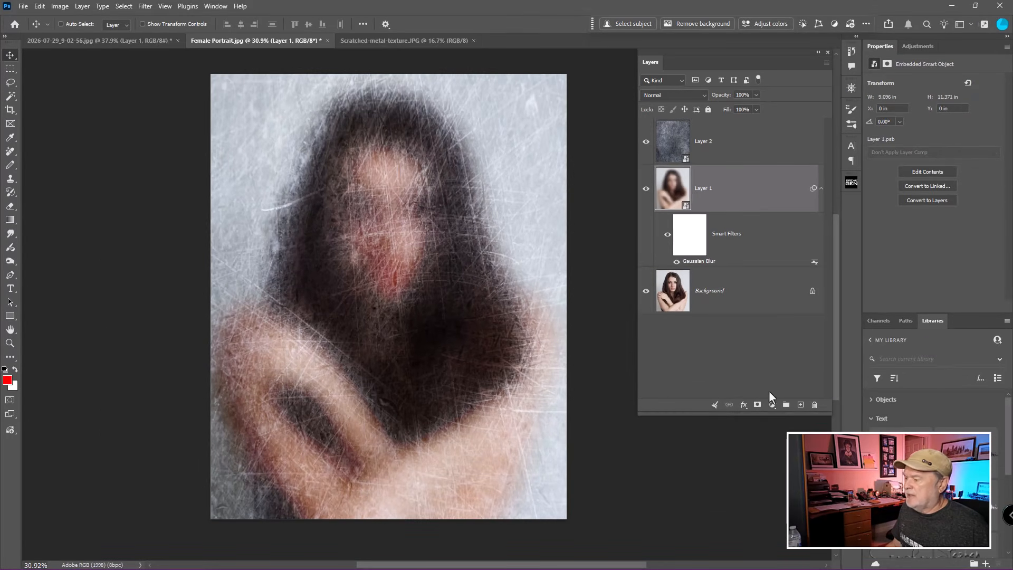
left_click(772, 404)
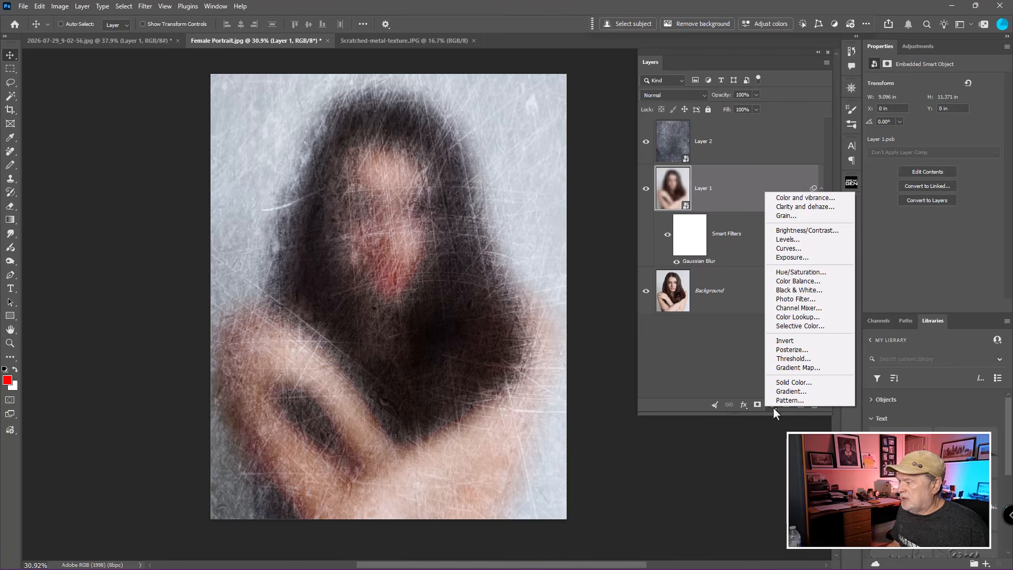
left_click(789, 291)
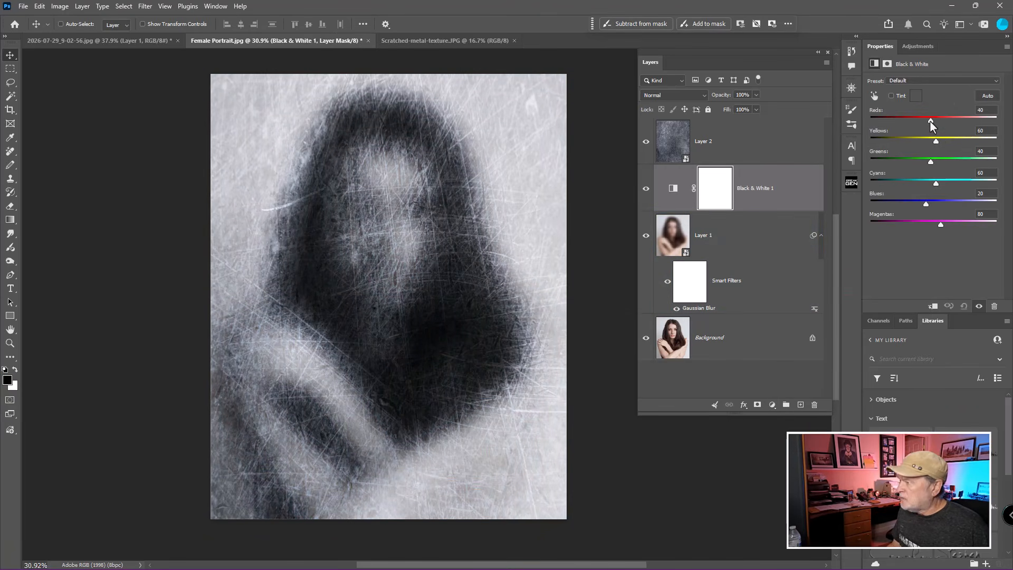
Set the Black & White sliders to Reds 142, Greens 23, Cyans 123 and Blues 138.
left_click_drag(930, 121, 911, 176)
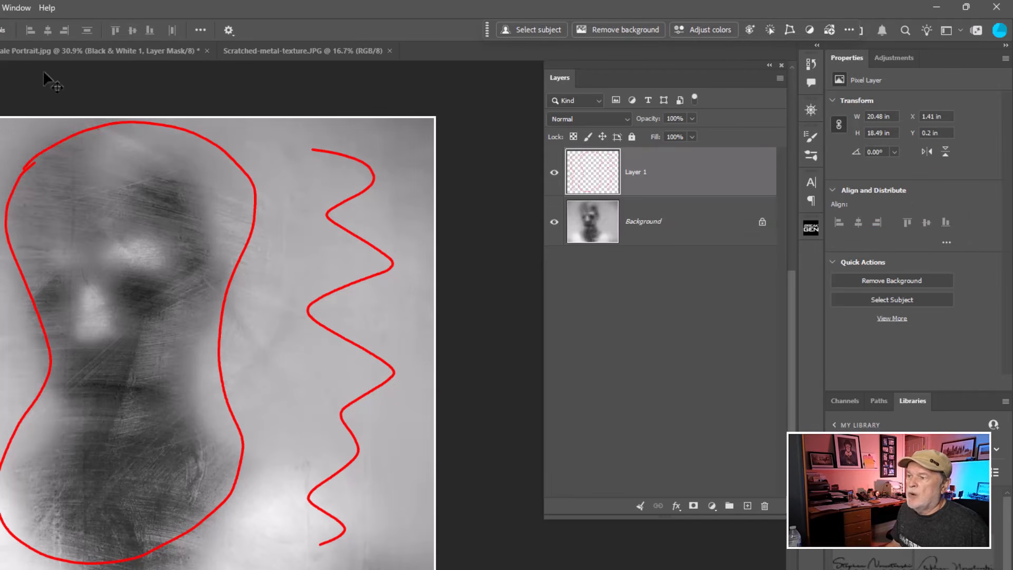
left_click(146, 52)
left_click(586, 284)
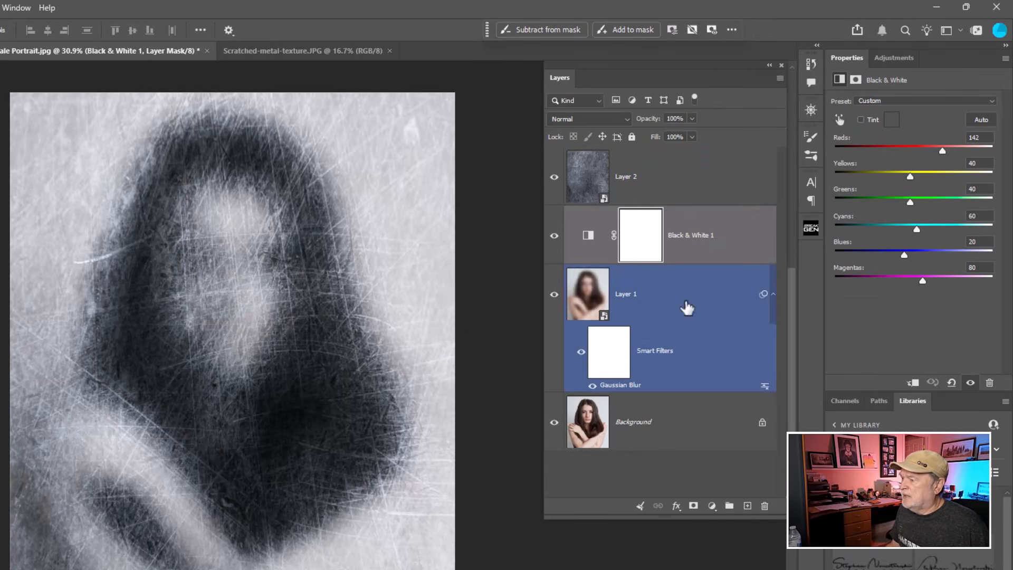
mouse_move(910, 203)
left_mouse_down()
mouse_move(939, 201)
mouse_move(905, 202)
left_mouse_up()
mouse_move(917, 227)
left_mouse_down()
mouse_move(853, 227)
mouse_move(973, 227)
mouse_move(885, 226)
mouse_move(952, 226)
mouse_move(936, 228)
left_mouse_up()
left_click_drag(905, 258, 940, 253)
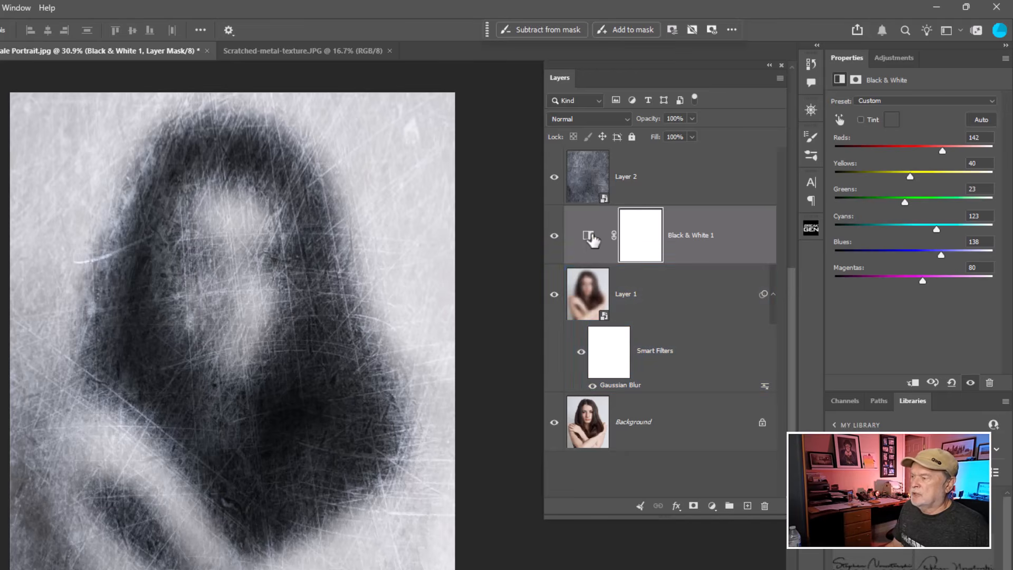
Add a Levels adjustment layer above Black & White and raise the output black level to 73.
left_click(589, 234)
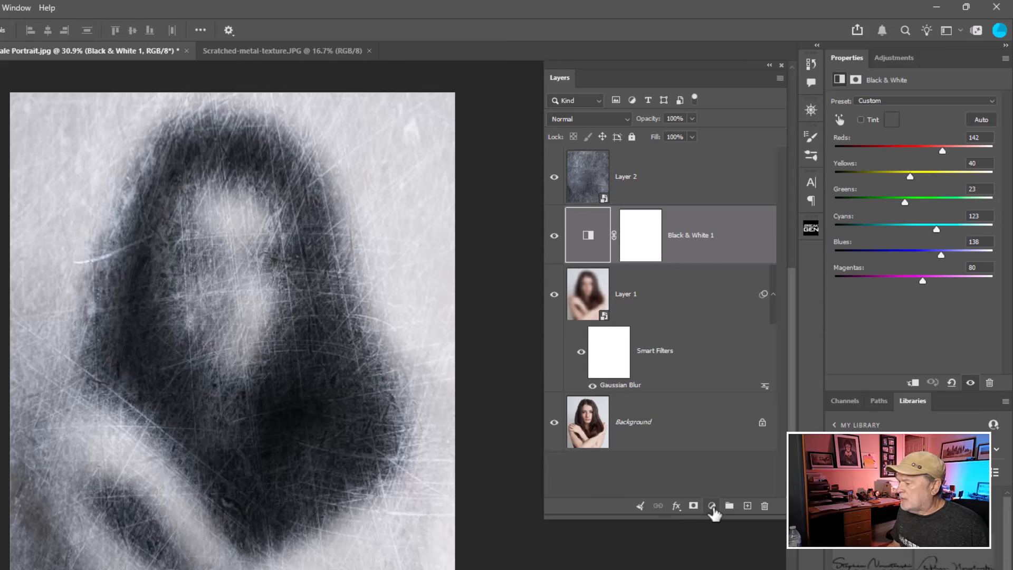
left_click(712, 506)
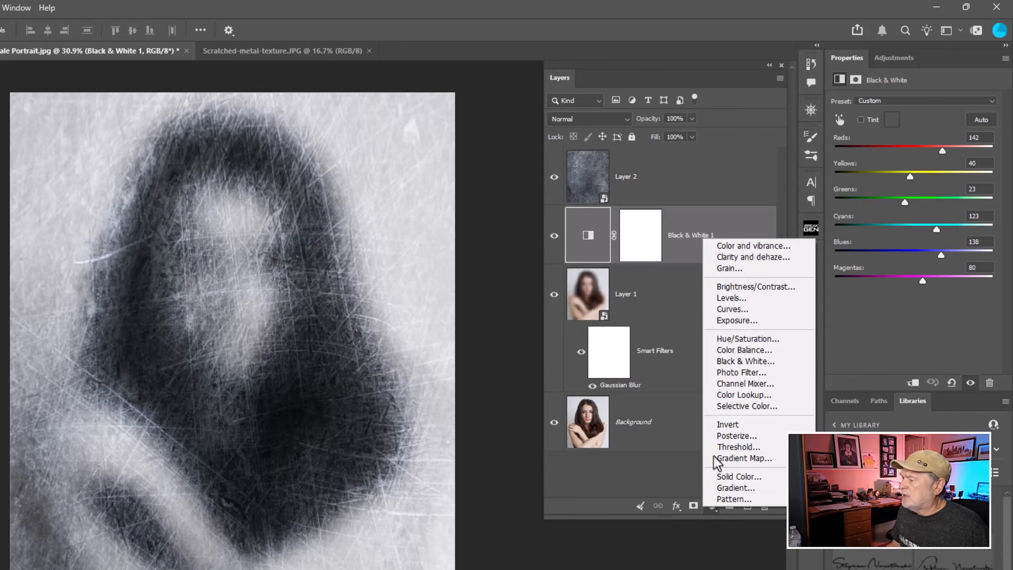
left_click(734, 298)
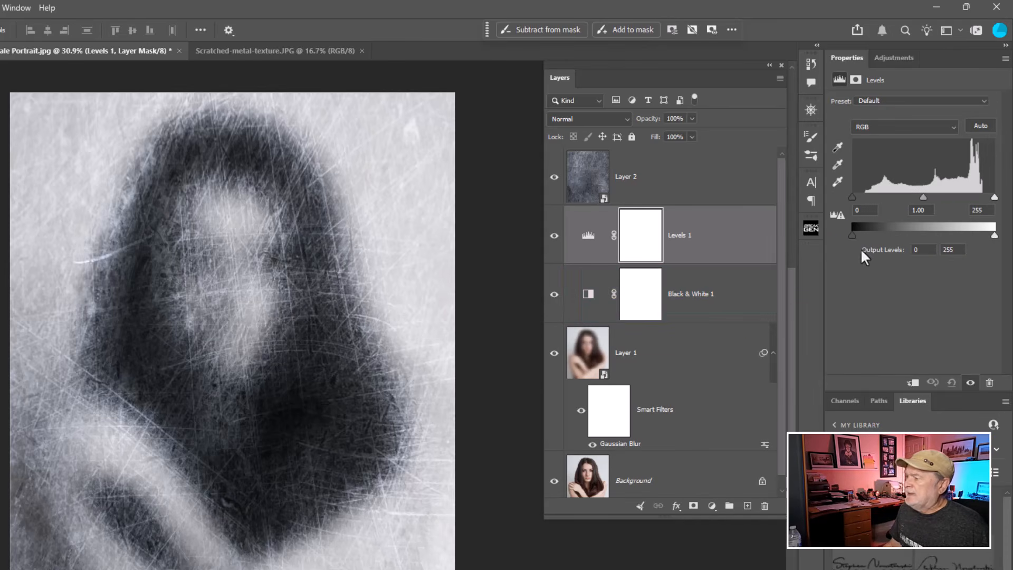
left_click_drag(854, 234, 892, 236)
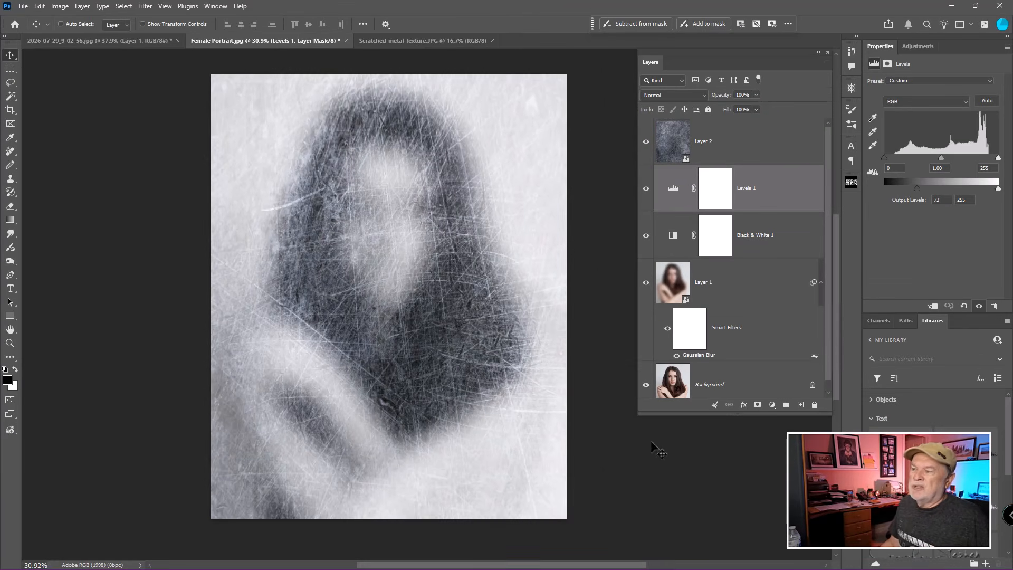
mouse_move(920, 188)
left_mouse_down()
mouse_move(854, 196)
mouse_move(917, 188)
left_mouse_up()
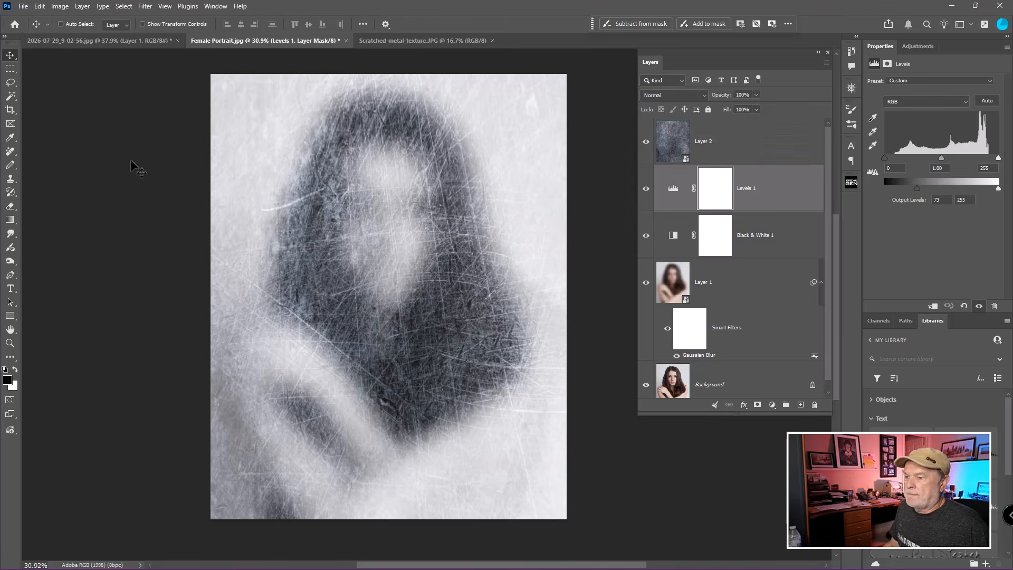
Paint black on the blurred portrait's smart filter mask over the eyes and mouth to bring back their sharpness.
left_click(115, 39)
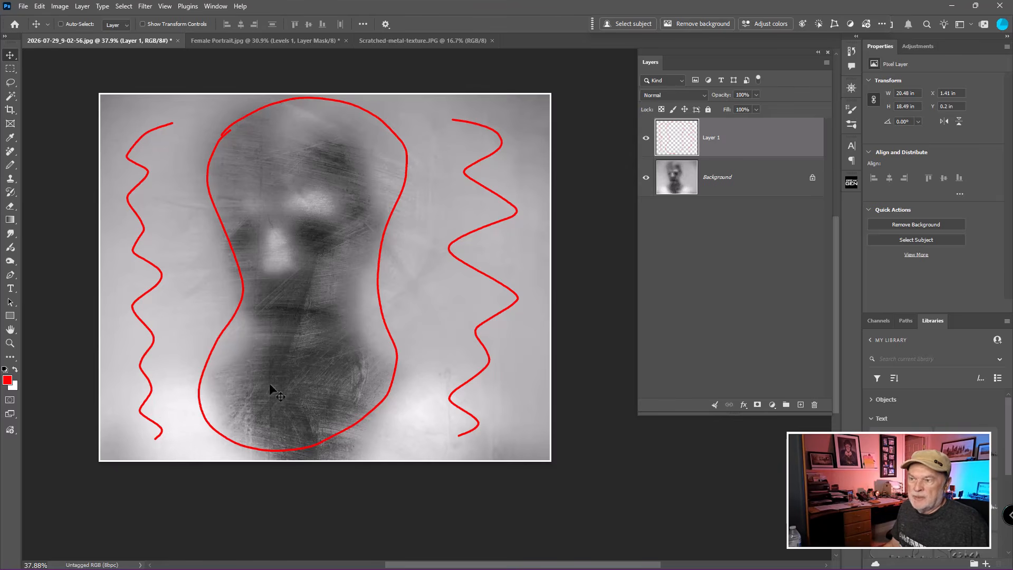
left_click(311, 40)
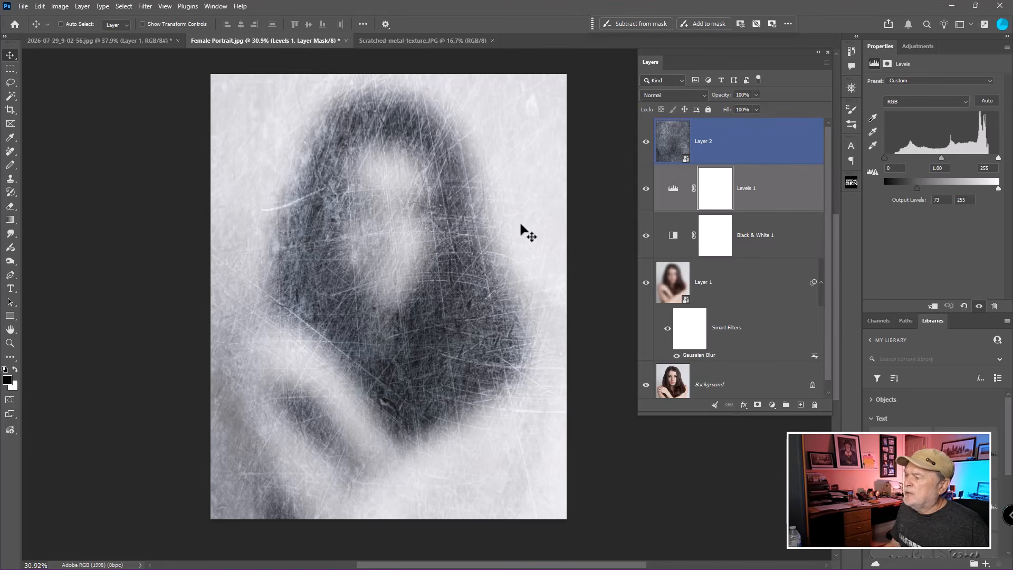
left_click(702, 269)
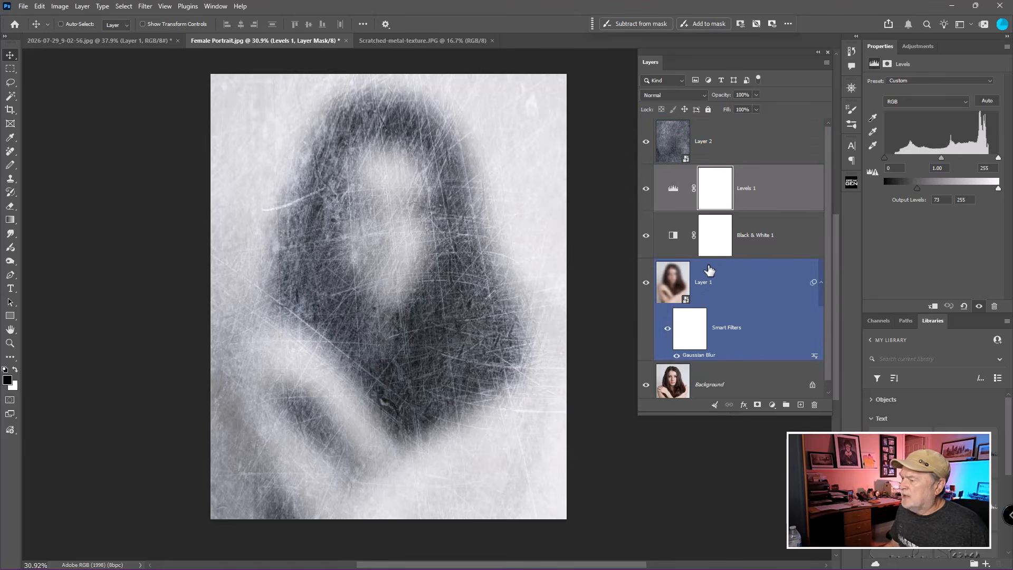
left_click(676, 279)
left_click(692, 332)
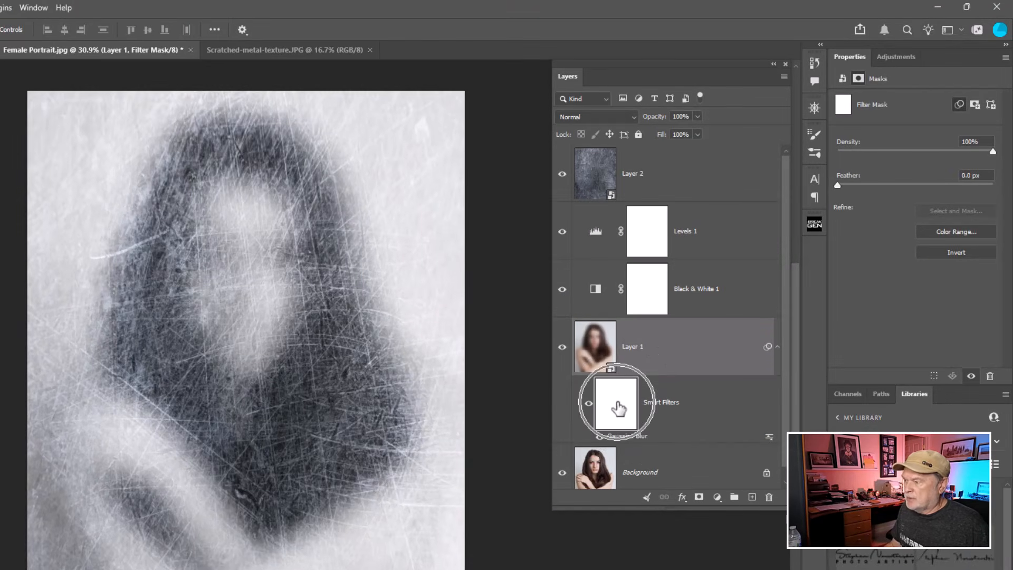
key("b")
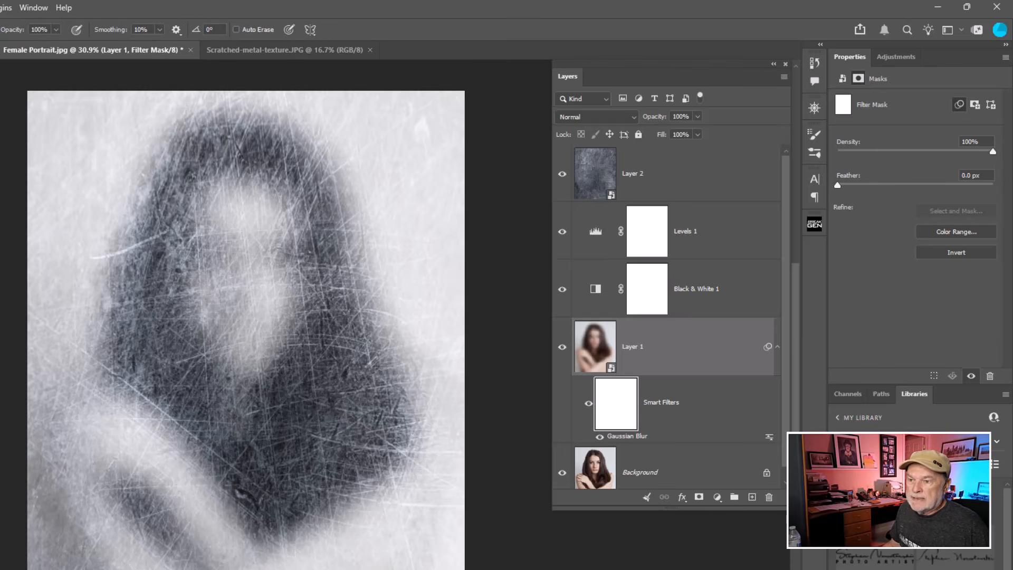
key("shift+b")
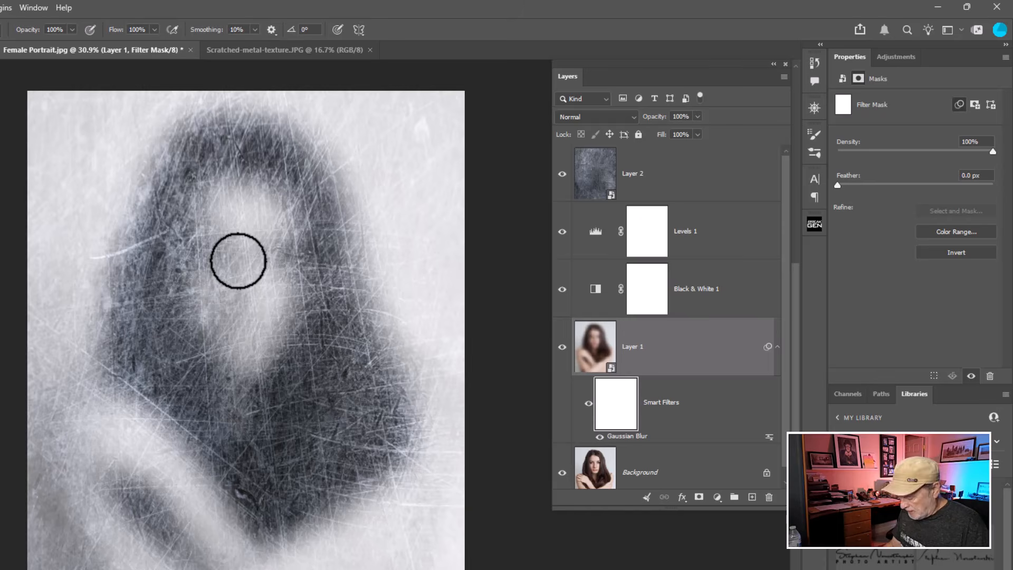
key("bracketleft")
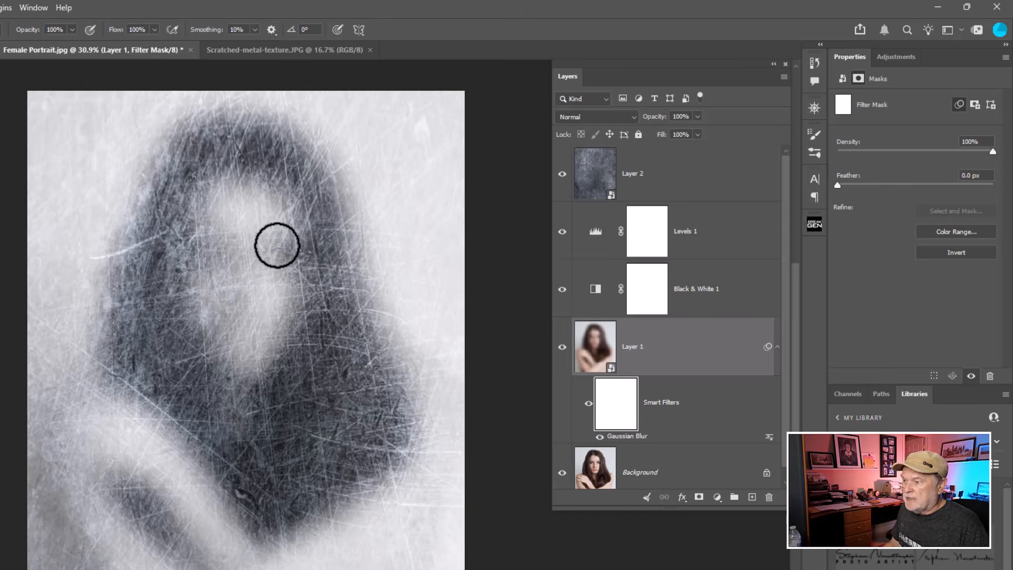
mouse_move(277, 246)
left_mouse_down()
mouse_move(267, 260)
mouse_move(290, 265)
mouse_move(289, 242)
mouse_move(199, 253)
mouse_move(204, 270)
left_mouse_up()
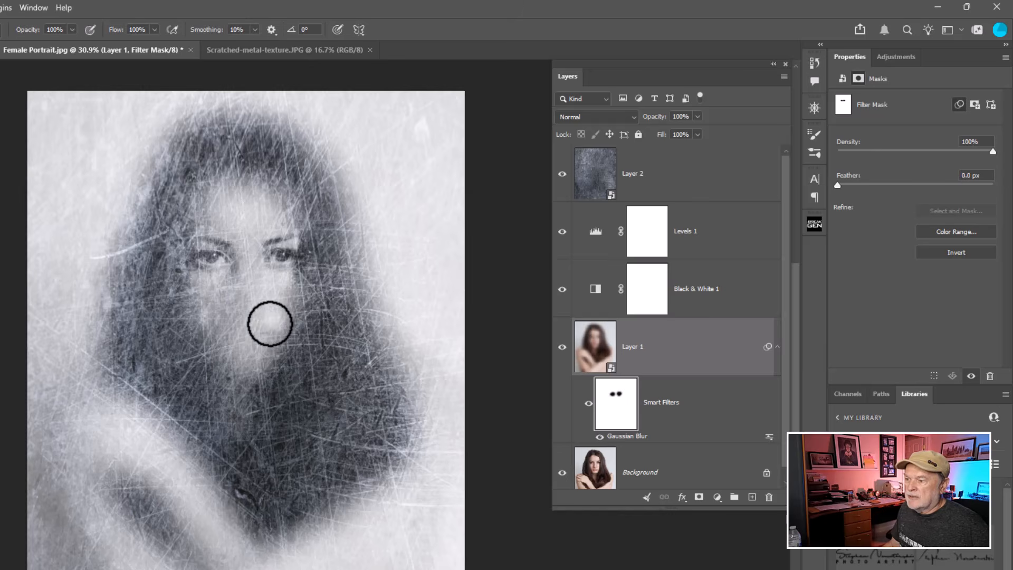
mouse_move(269, 324)
left_mouse_down()
mouse_move(211, 314)
mouse_move(225, 344)
mouse_move(246, 346)
mouse_move(283, 316)
mouse_move(264, 343)
left_mouse_up()
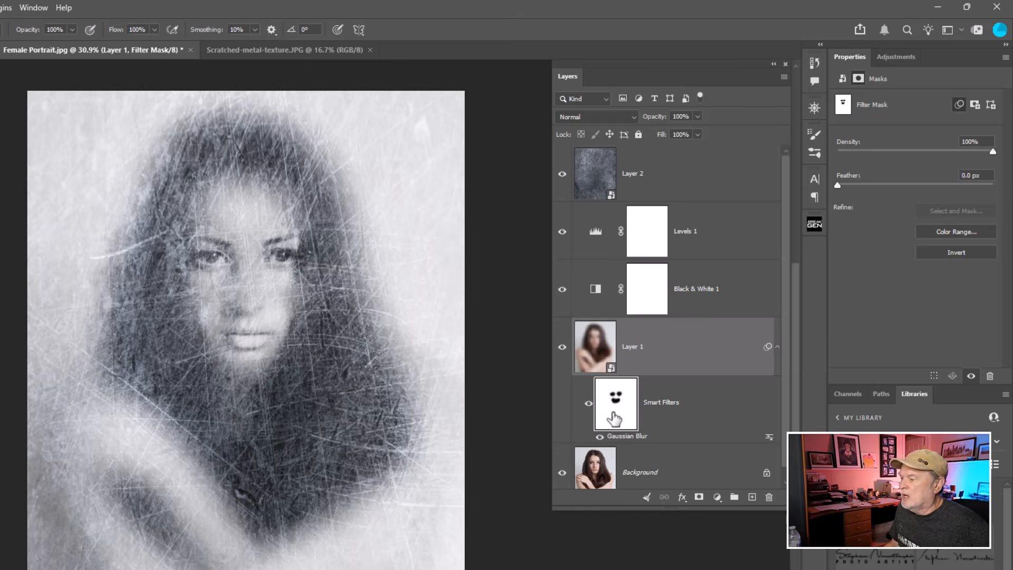
Feather the blurred portrait's filter mask to 68.5 px and lower its density to 26%.
key("ctrl")
key("ctrl")
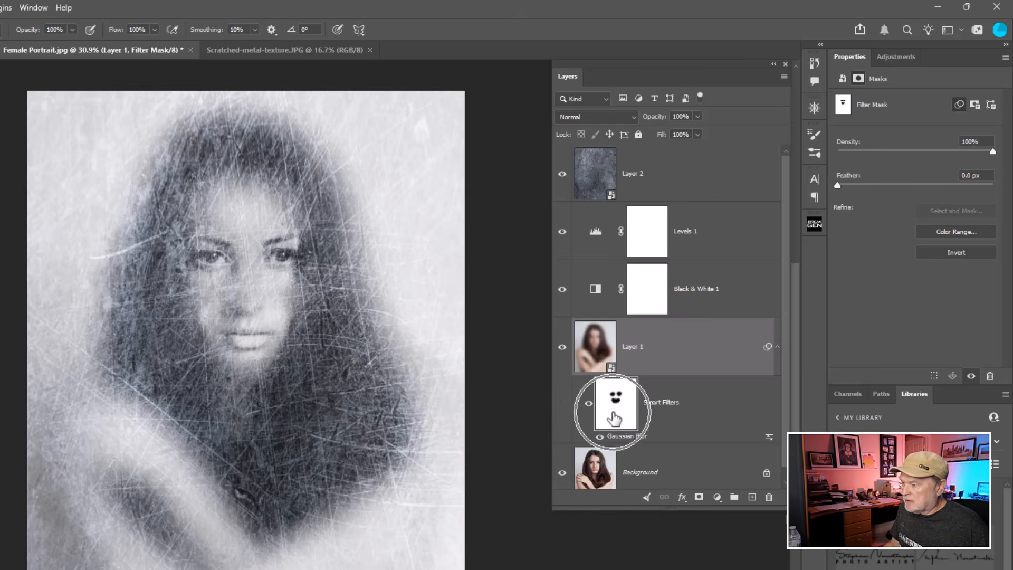
left_click(614, 419, "alt")
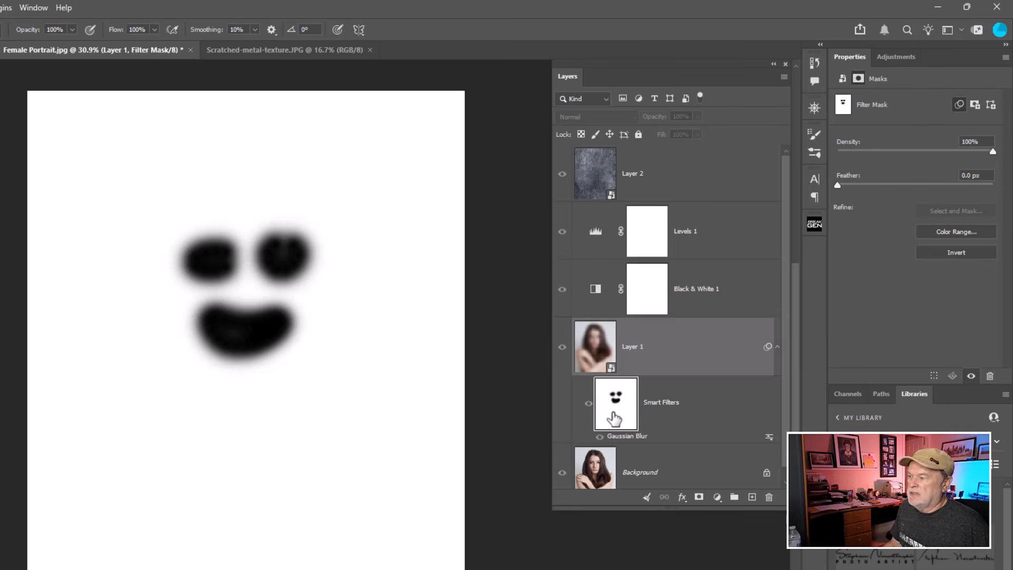
left_click_drag(838, 185, 932, 183)
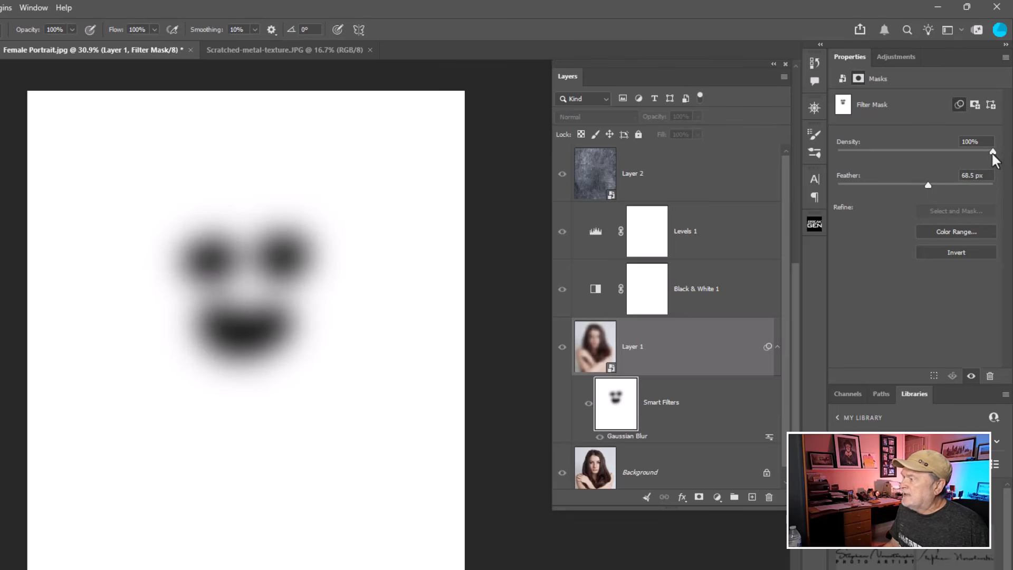
left_click_drag(993, 154, 936, 153)
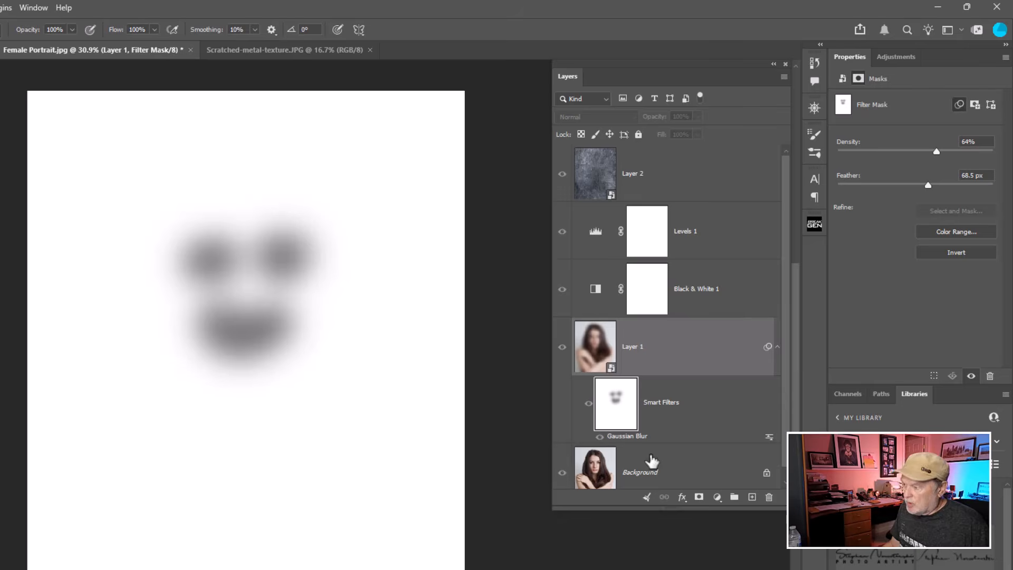
left_click(615, 401, "alt")
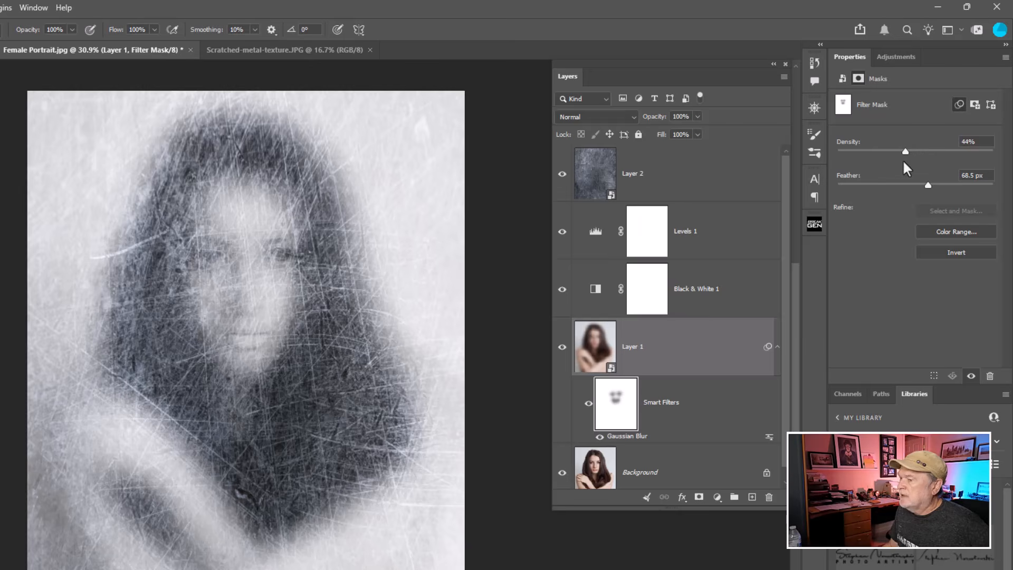
left_click_drag(903, 160, 879, 162)
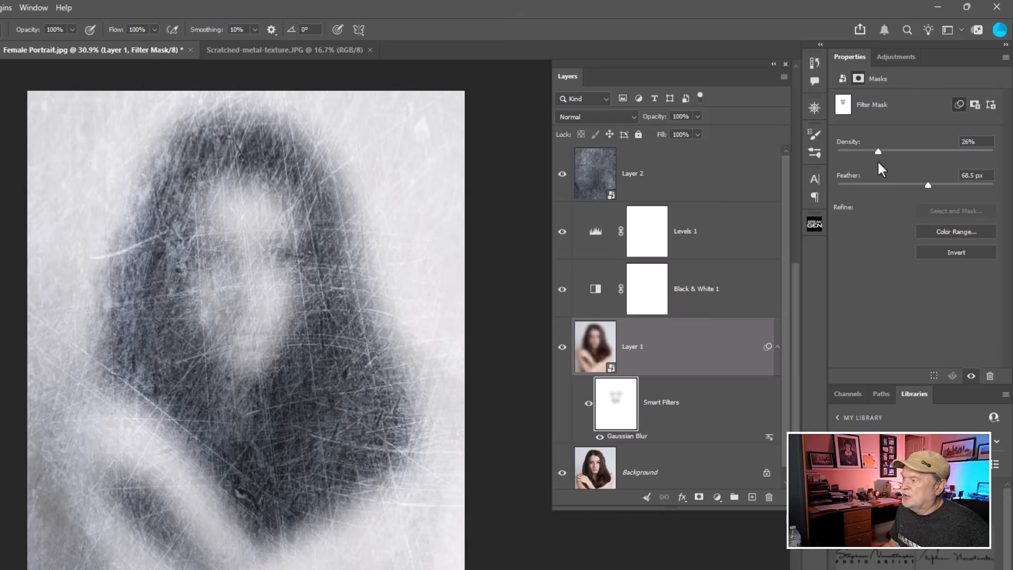
Toggle the portrait's Gaussian Blur and its filter mask on and off to compare the effect.
left_click(590, 358)
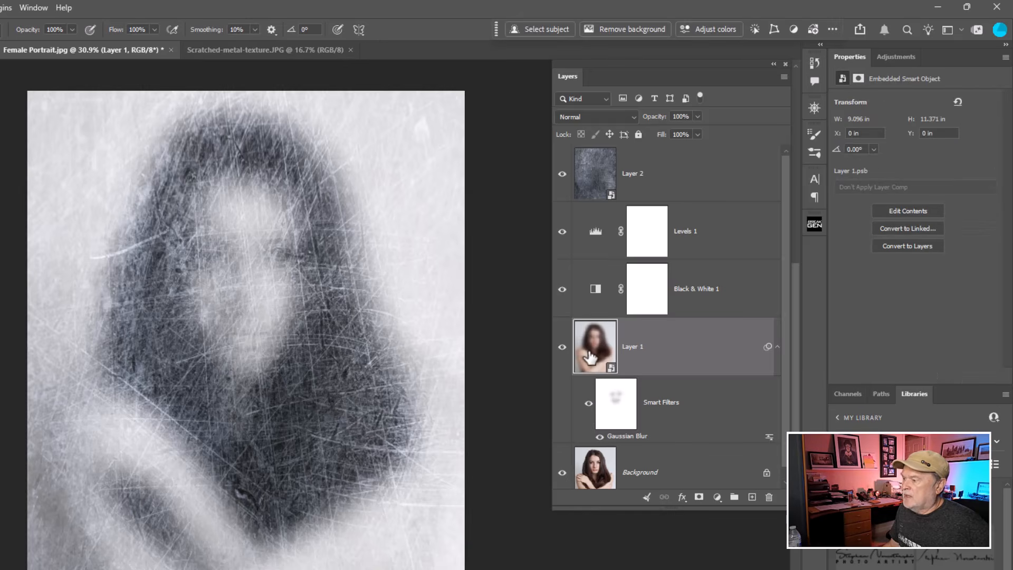
left_click(589, 404)
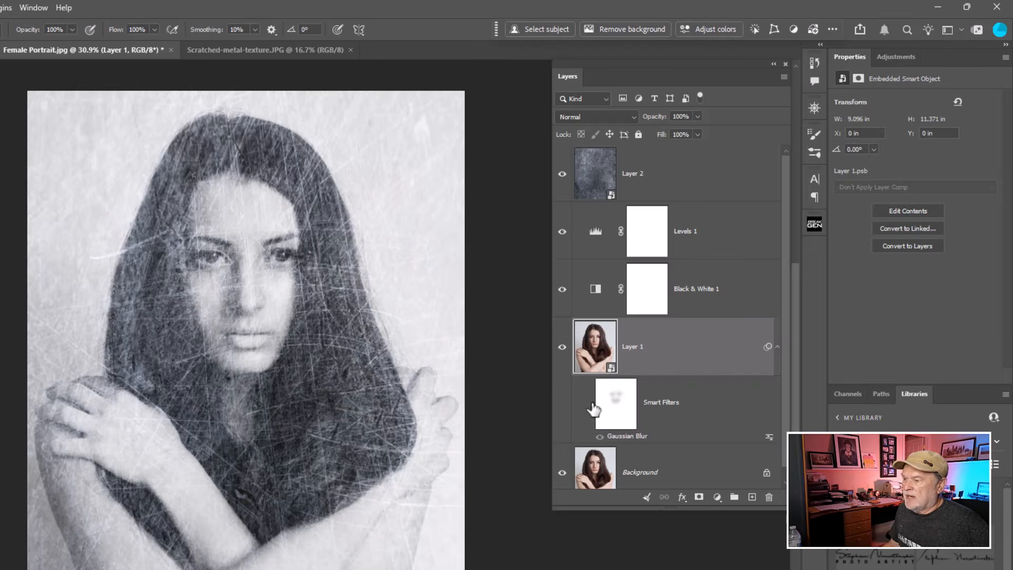
left_click(589, 405)
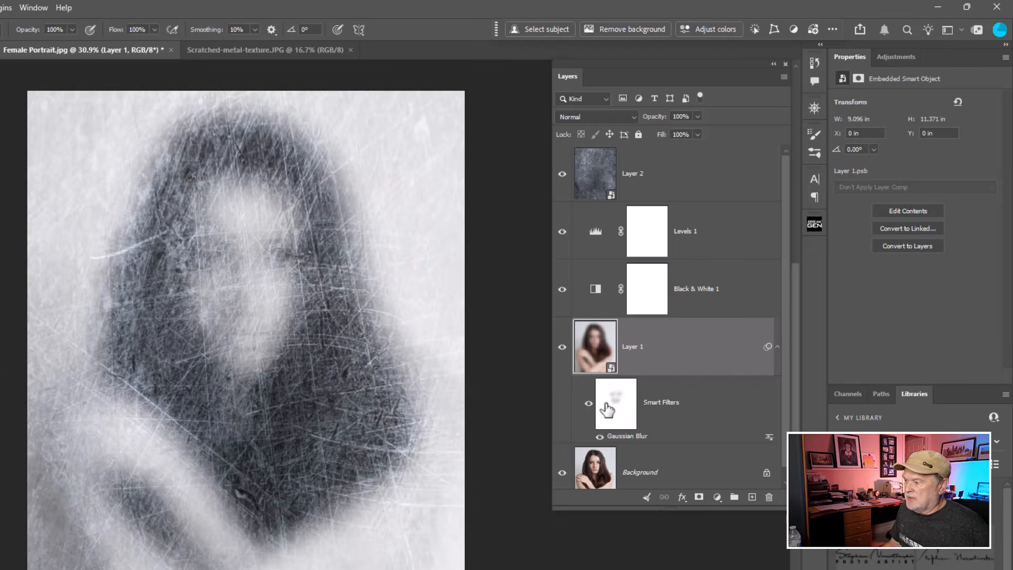
left_click(629, 408, "shift")
left_click(629, 408, "shift")
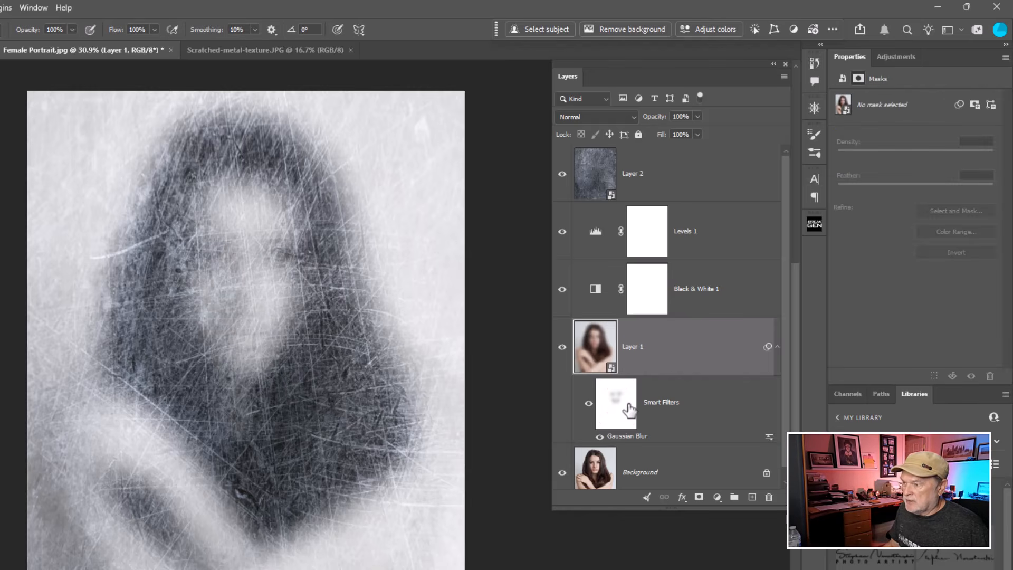
left_click(630, 408, "shift")
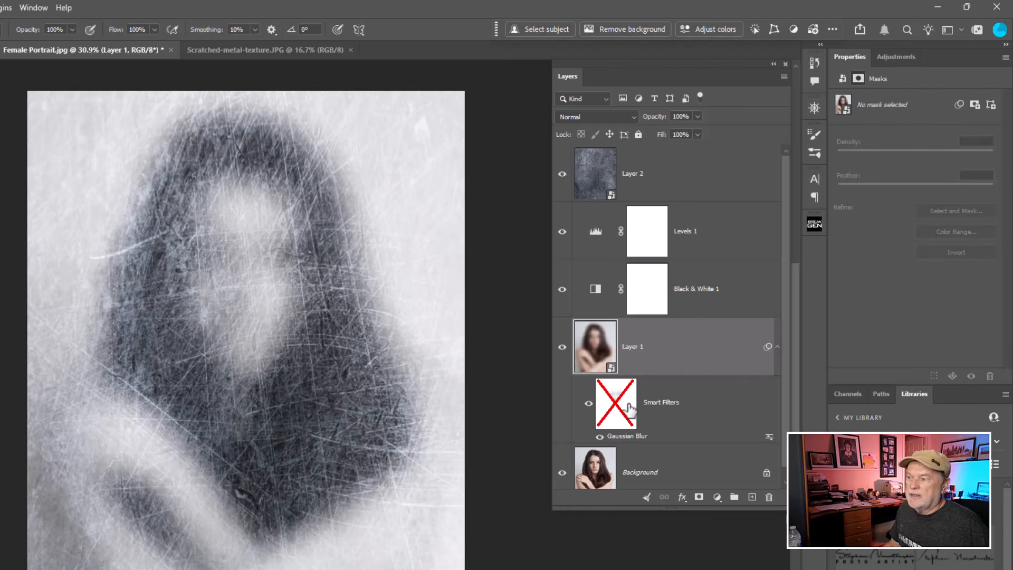
left_click(629, 408, "shift")
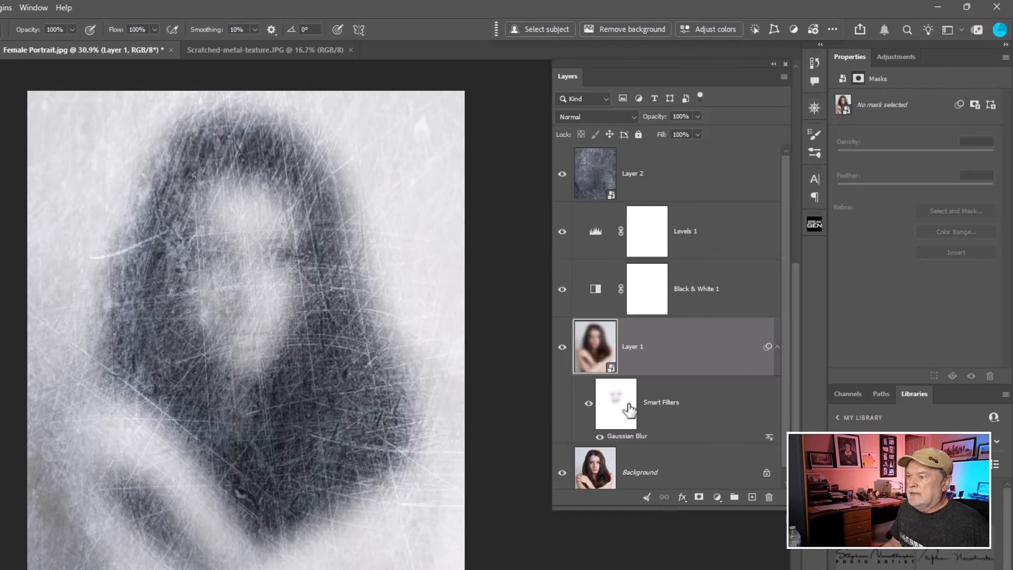
Apply a Gaussian Blur with a 24.9 pixel radius to the metal texture layer, Layer 2.
left_click(595, 177)
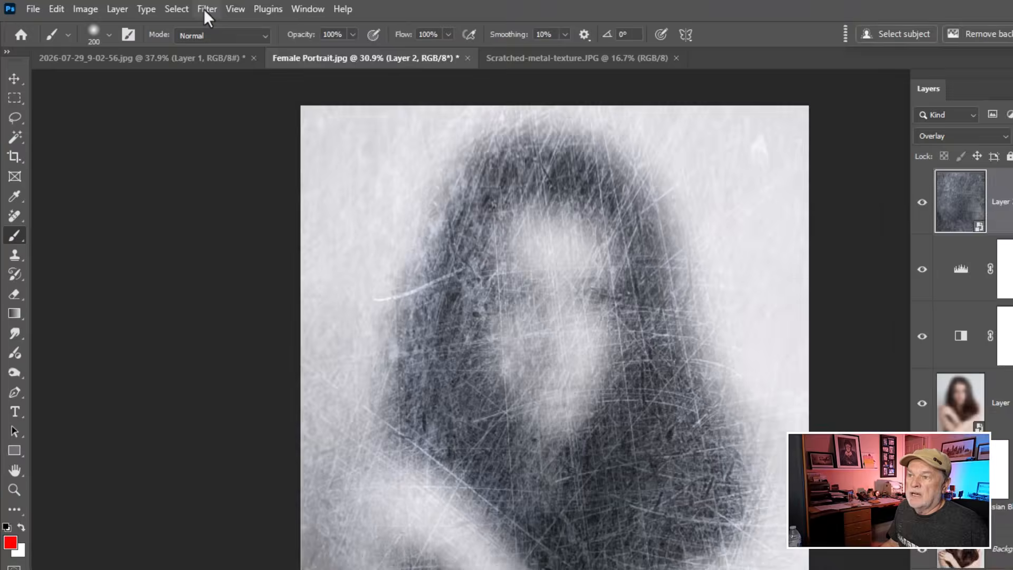
left_click(145, 6)
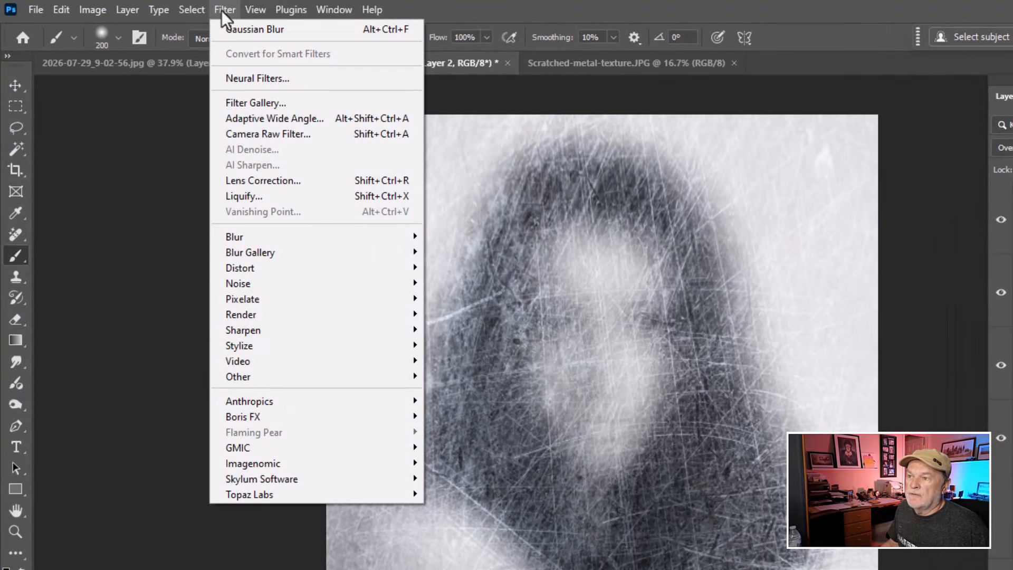
mouse_move(233, 241)
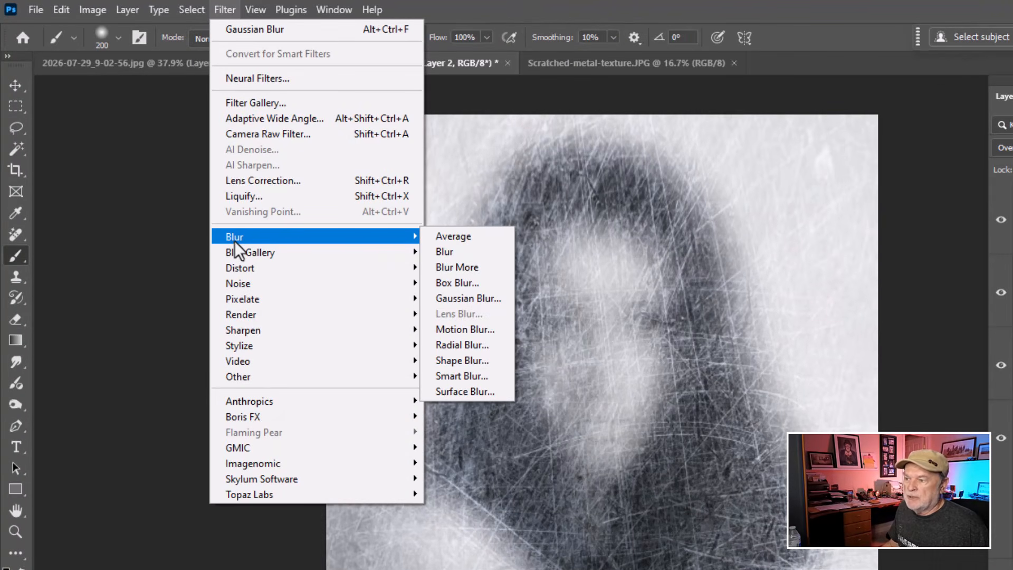
left_click(491, 298)
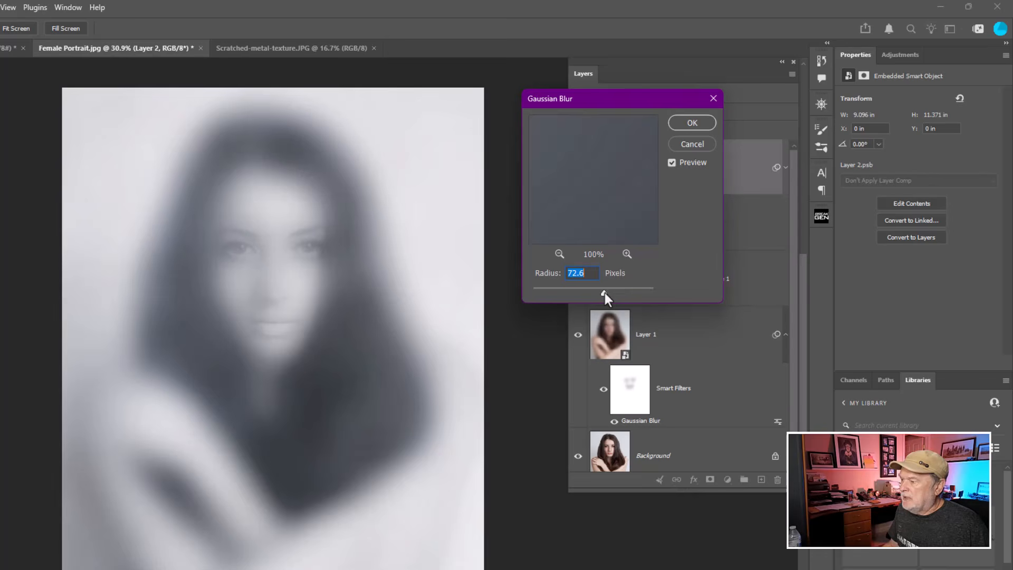
left_click_drag(605, 294, 585, 296)
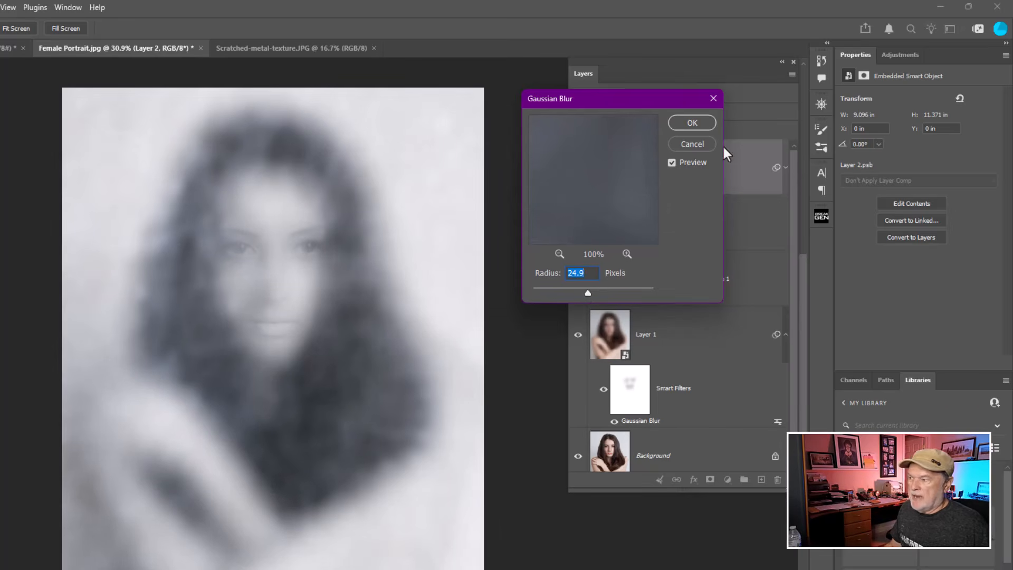
left_click(692, 123)
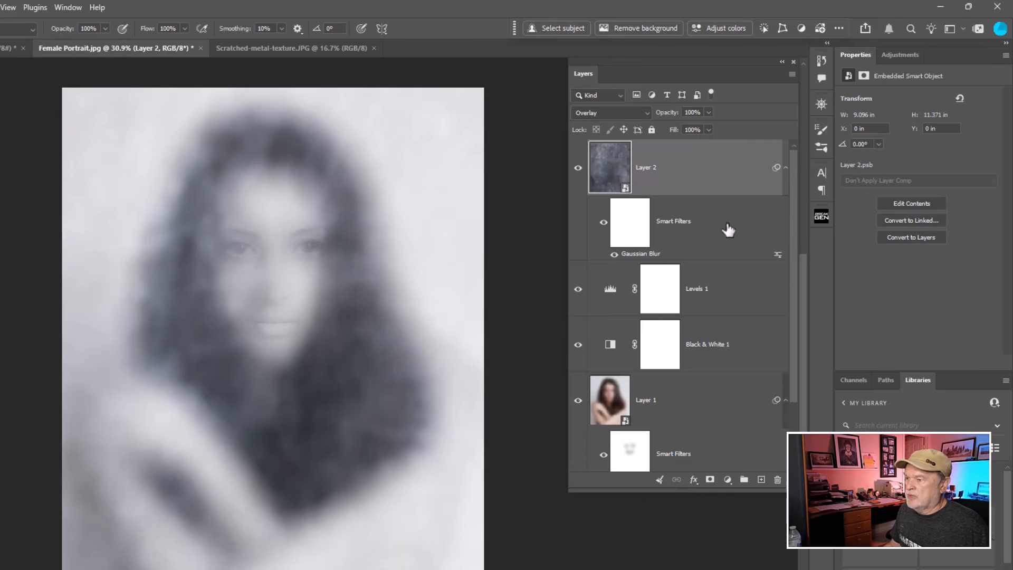
Paint black with a large brush on the texture's filter mask over the face and hair to keep the scratches sharp.
left_click(626, 230)
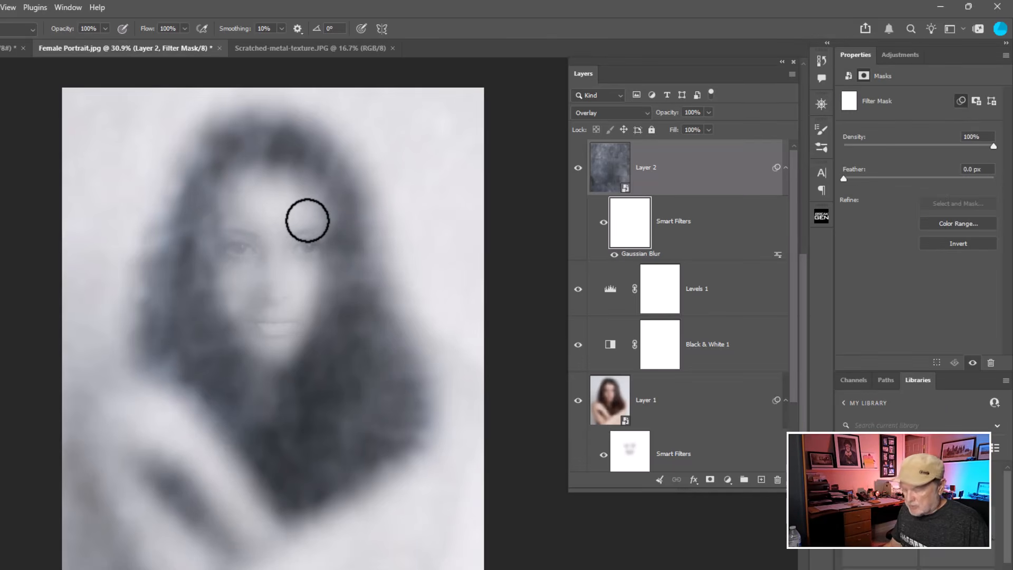
key("bracketright")
key("bracketright")
key("bracketright")
key("bracketright")
key("bracketright")
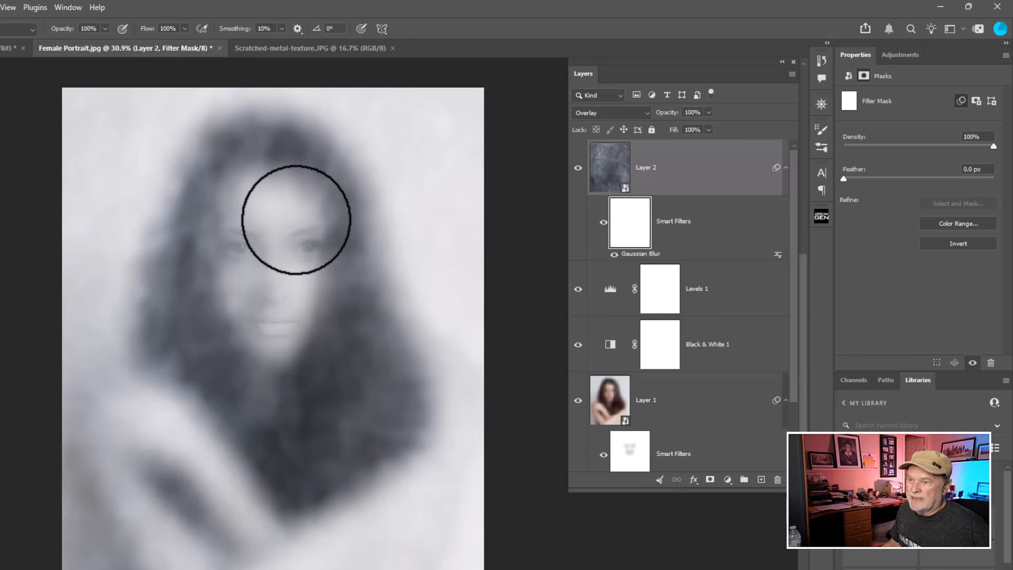
mouse_move(278, 192)
left_mouse_down()
mouse_move(251, 199)
mouse_move(204, 355)
mouse_move(229, 486)
mouse_move(328, 500)
mouse_move(356, 380)
mouse_move(301, 215)
mouse_move(251, 170)
mouse_move(342, 406)
mouse_move(233, 369)
mouse_move(224, 453)
mouse_move(192, 464)
mouse_move(362, 416)
left_mouse_up()
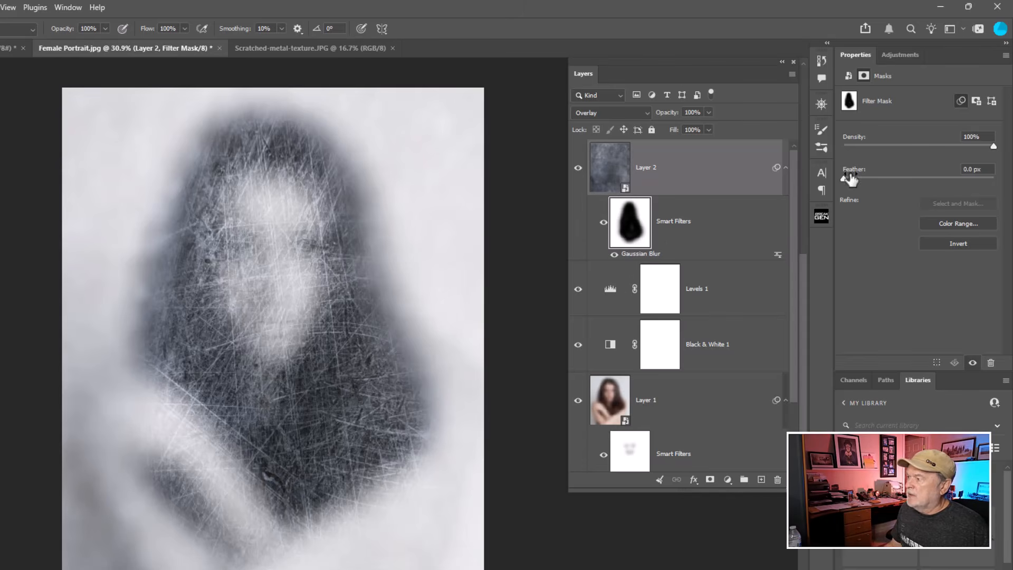
Set the texture filter mask's feather to 333.3 px and density to 55%, toggling the mask to compare.
left_click_drag(844, 180, 971, 180)
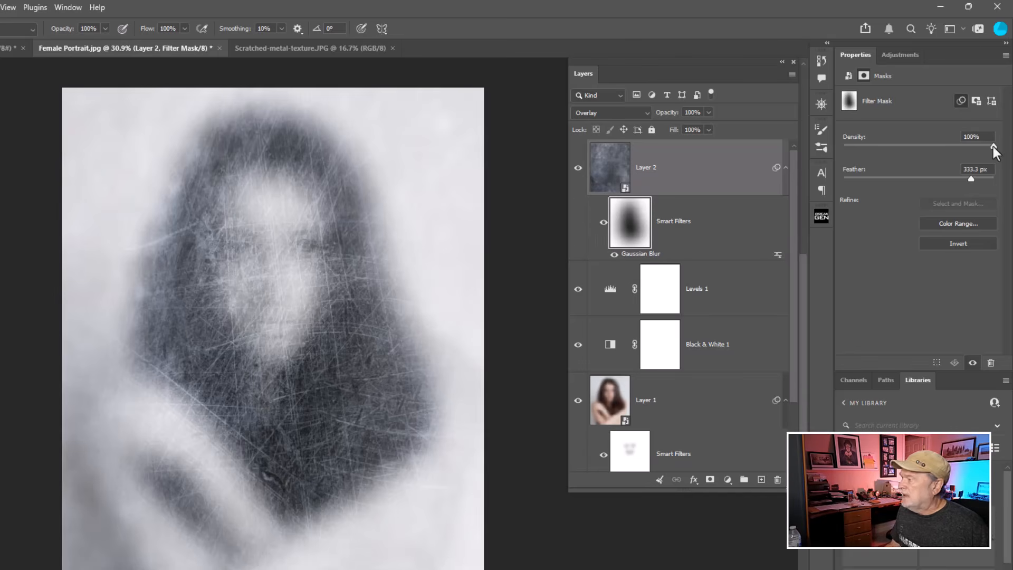
left_click_drag(994, 147, 926, 147)
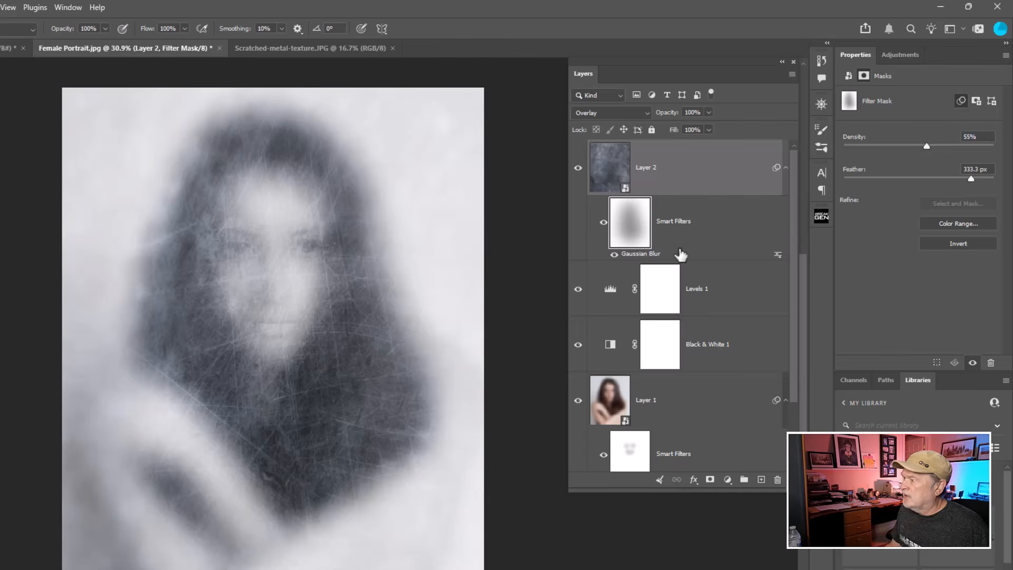
left_click(635, 232, "shift")
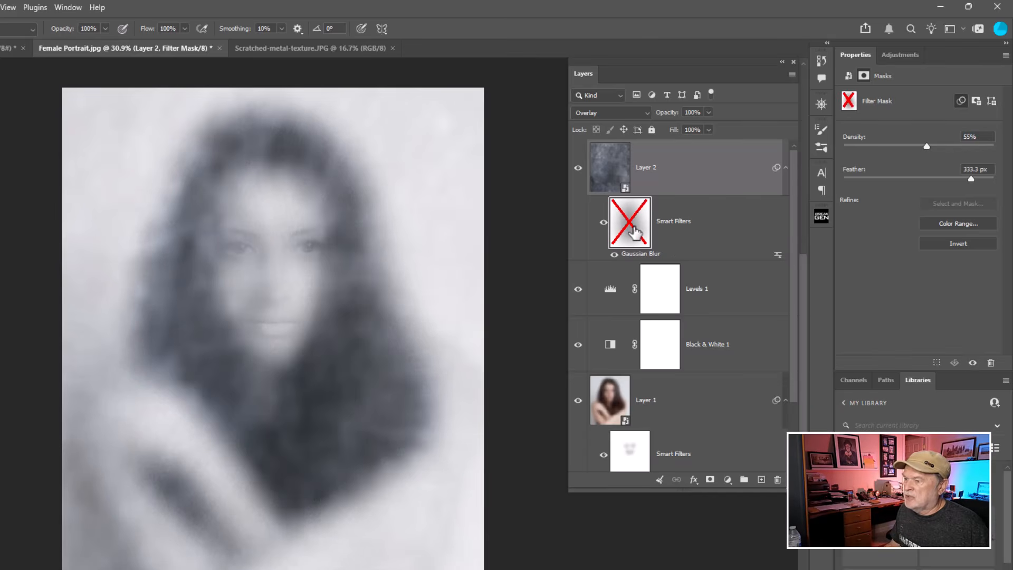
left_click(635, 233, "shift")
left_click(635, 232, "shift")
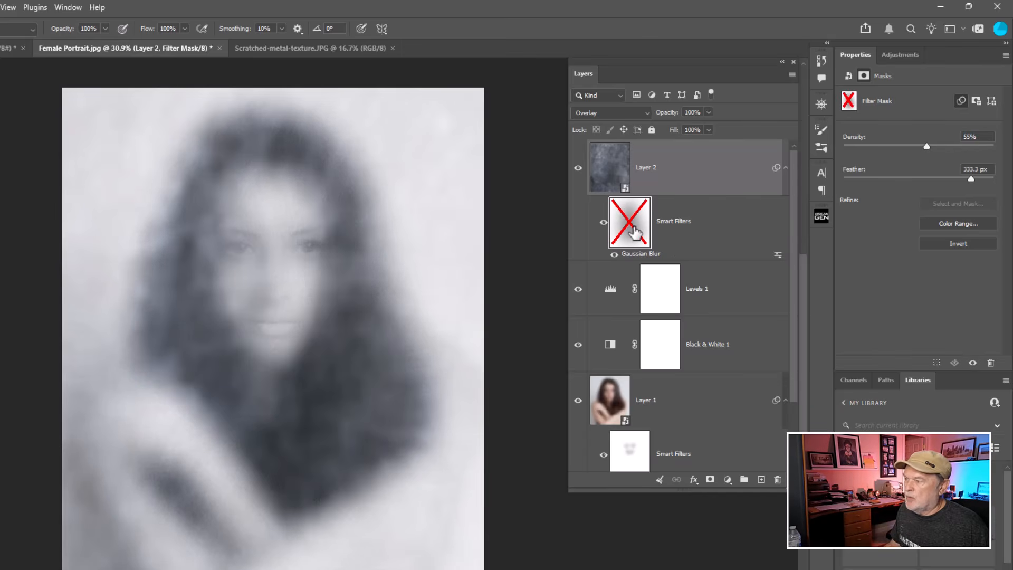
left_click(635, 232, "shift")
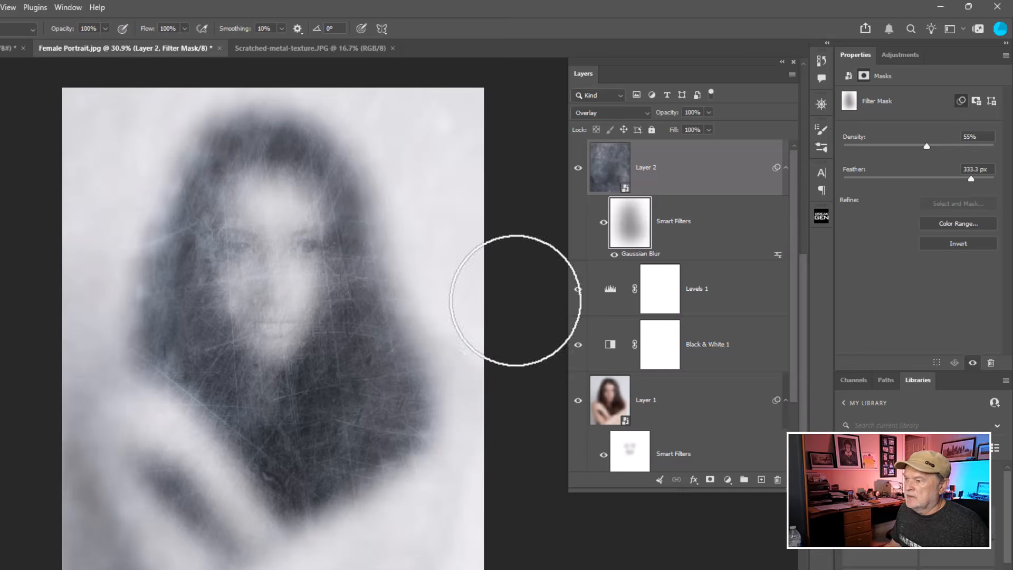
Lower the blurred portrait's filter mask density to 0%.
scroll(417, 338, "up", 3)
left_click_drag(321, 299, 386, 378)
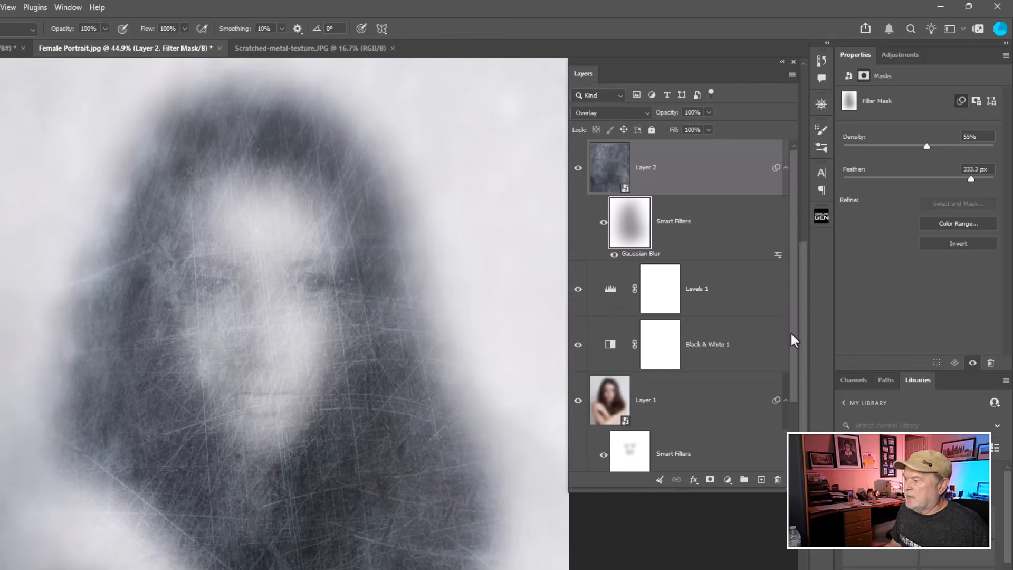
scroll(789, 338, "down", 3)
left_click(630, 379)
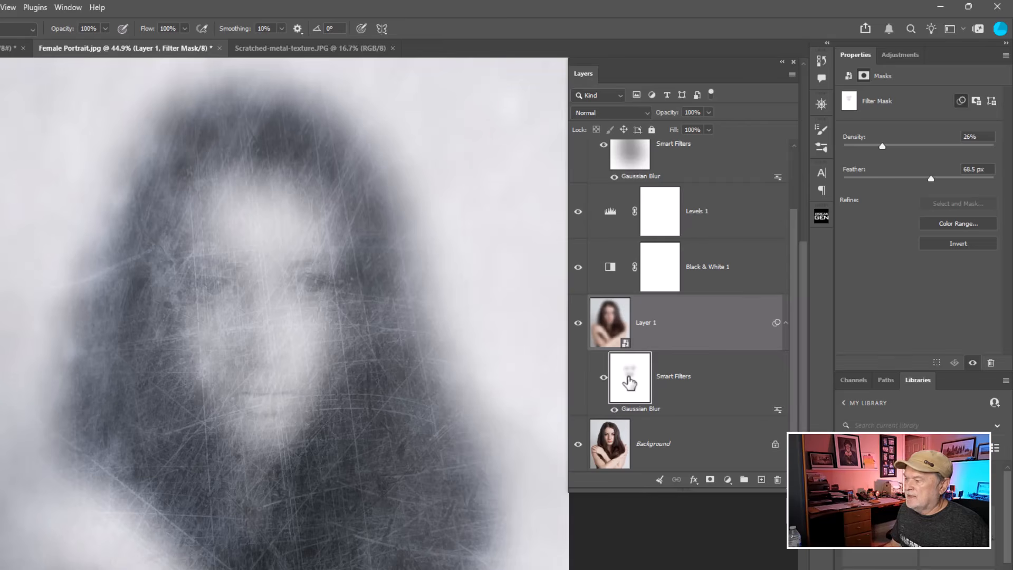
key("ctrl")
key("ctrl")
key("ctrl")
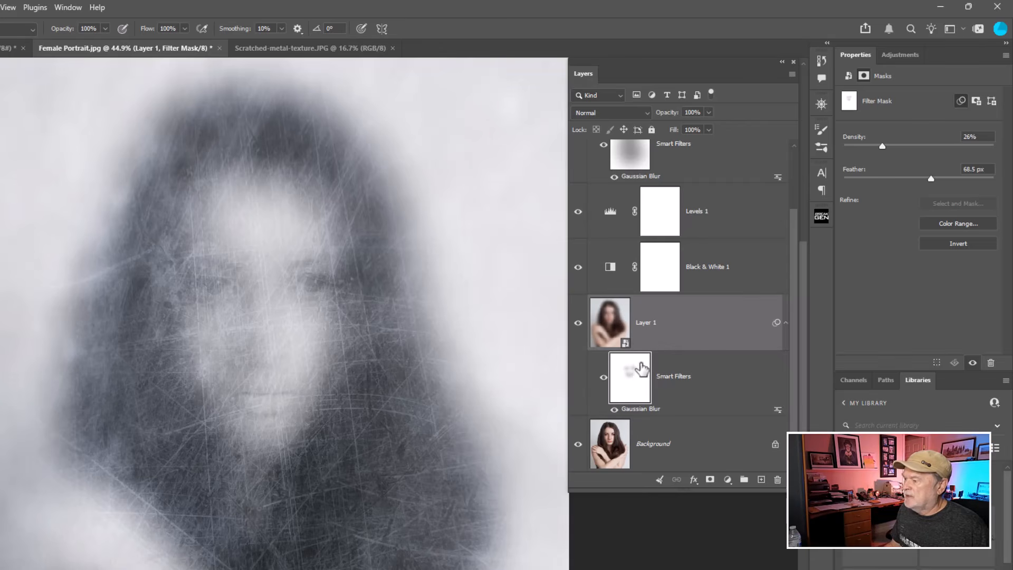
left_click_drag(882, 147, 858, 153)
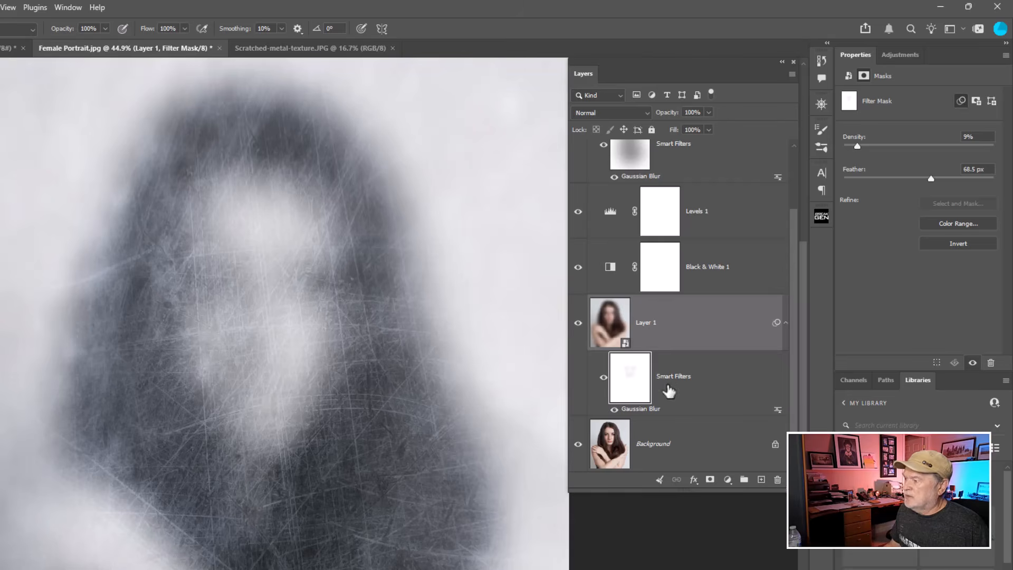
left_click_drag(857, 152, 836, 157)
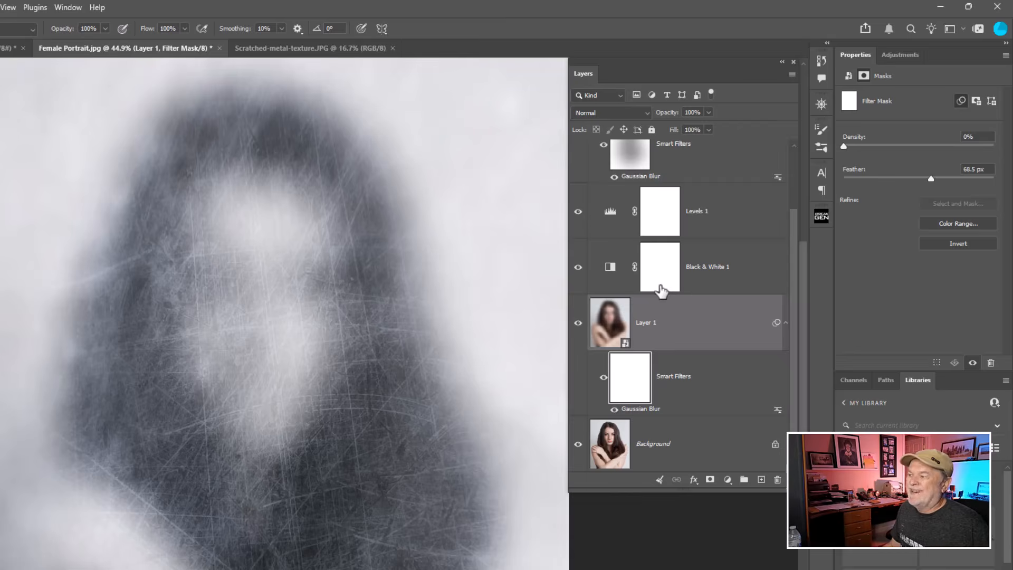
Compare the finished effect against the original Background layer shown alone.
scroll(362, 385, "down", 3)
left_click_drag(373, 355, 363, 306)
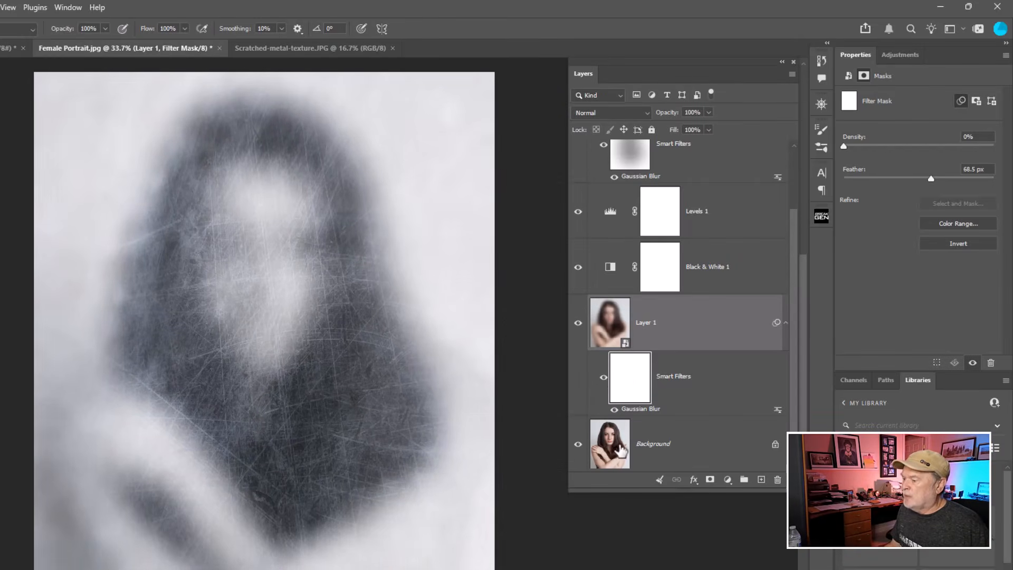
left_click(621, 450)
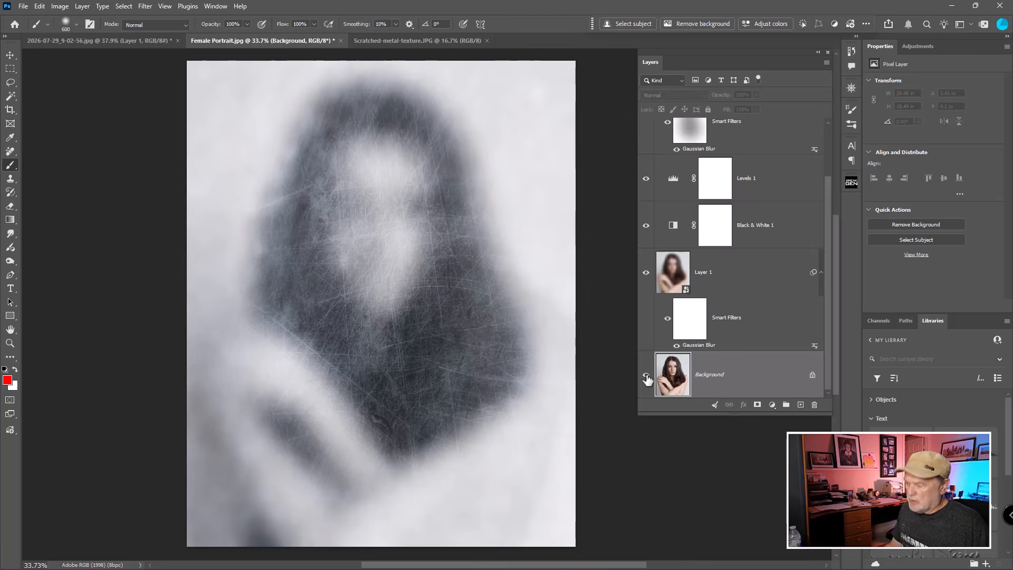
left_click(646, 375, "alt")
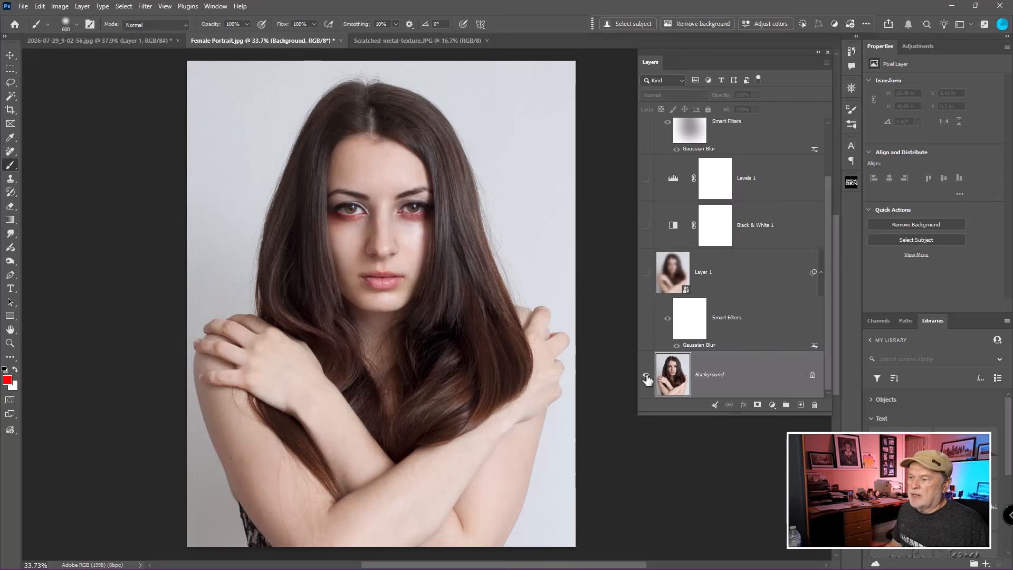
left_click(646, 376, "alt")
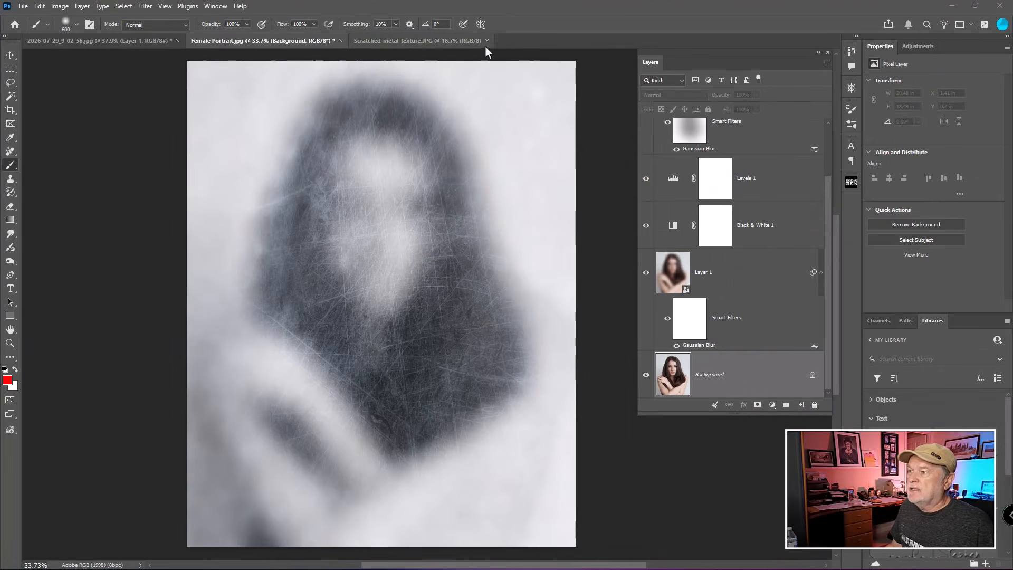
Close the scratched metal texture document and the 2026-07-29 reference image without saving changes.
left_click(439, 43)
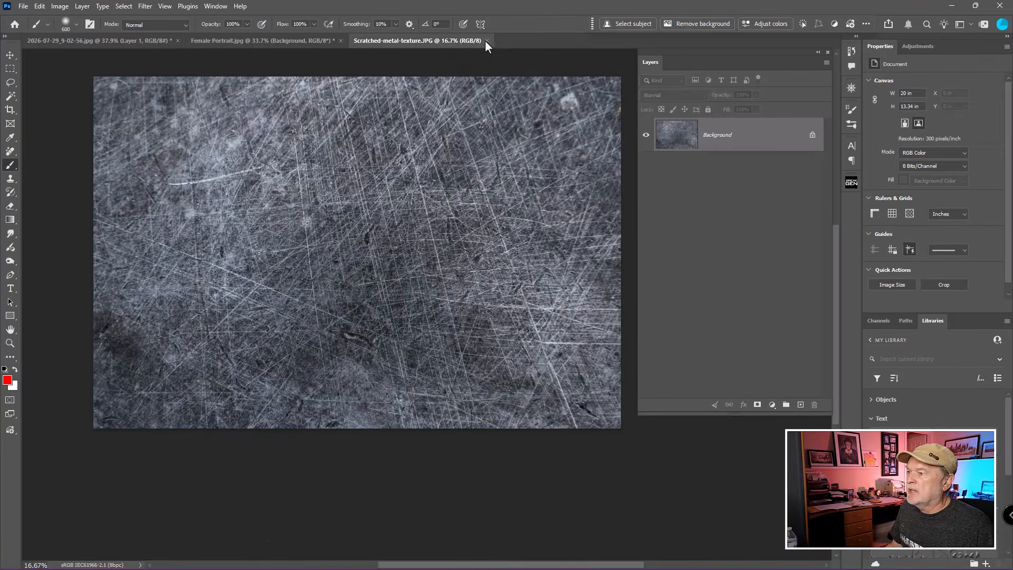
left_click(487, 40)
left_click(129, 41)
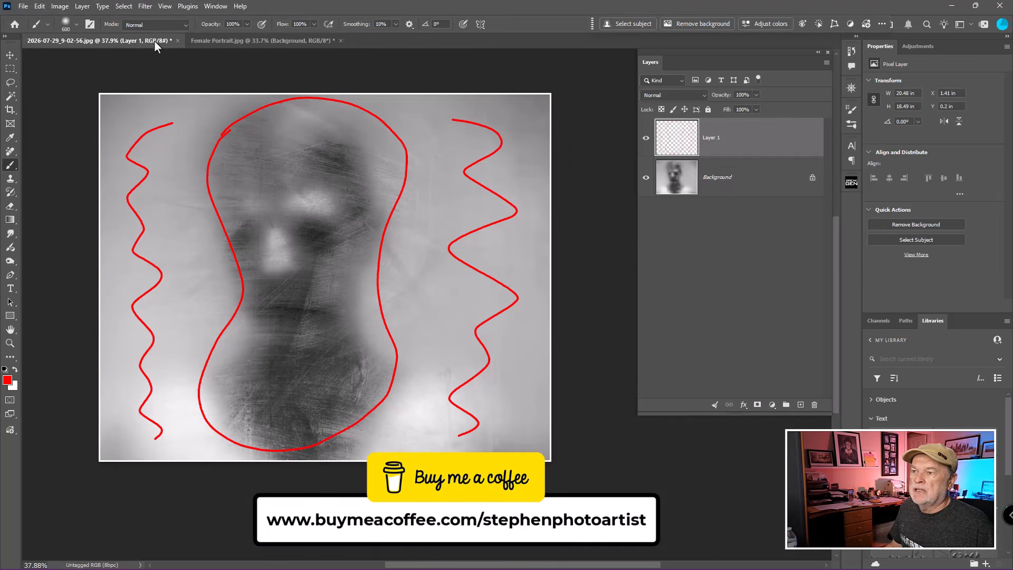
left_click(177, 41)
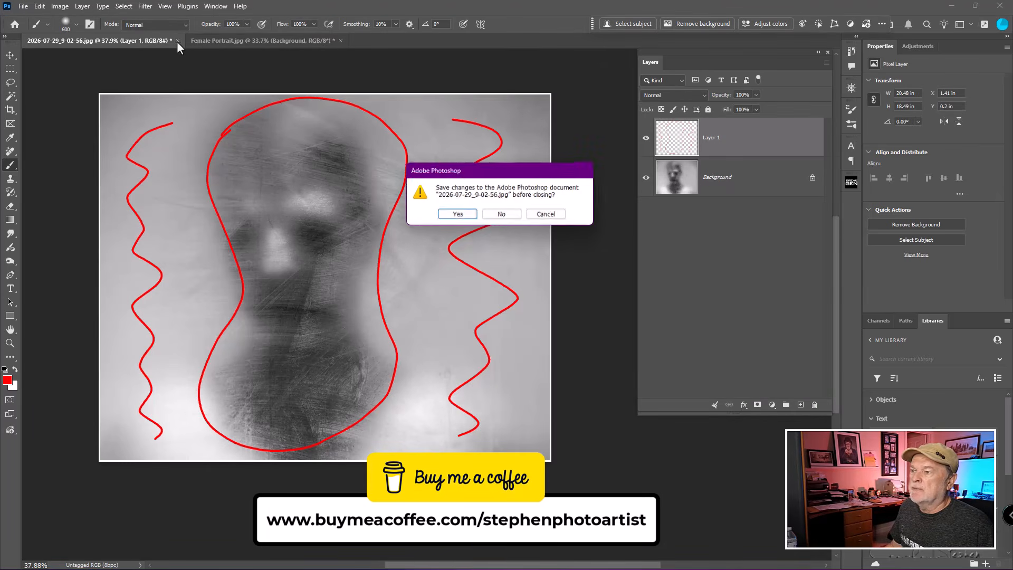
left_click(503, 216)
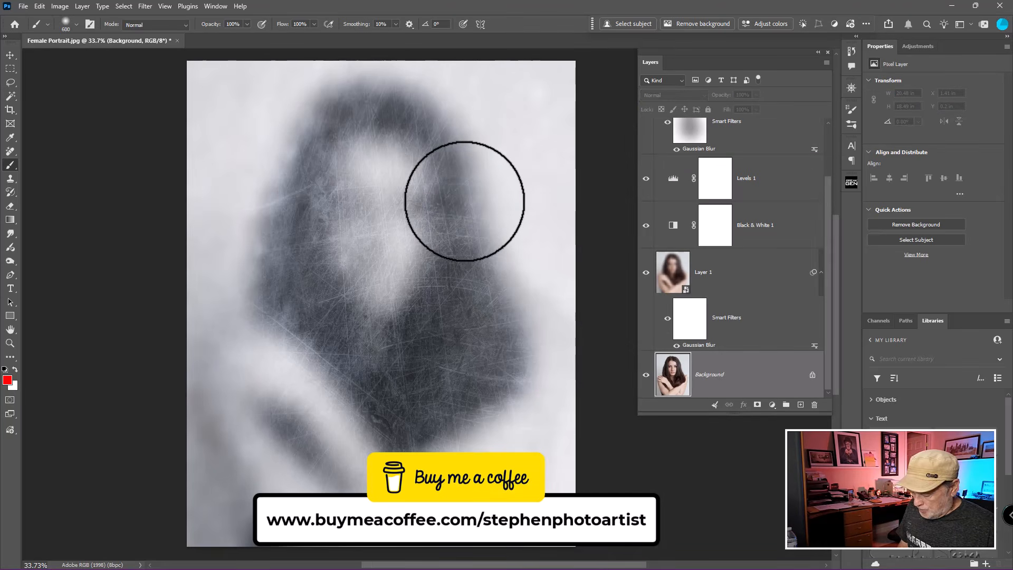
Open the Vase with flowers.psd file from the Sample Images folder.
key("ctrl+o")
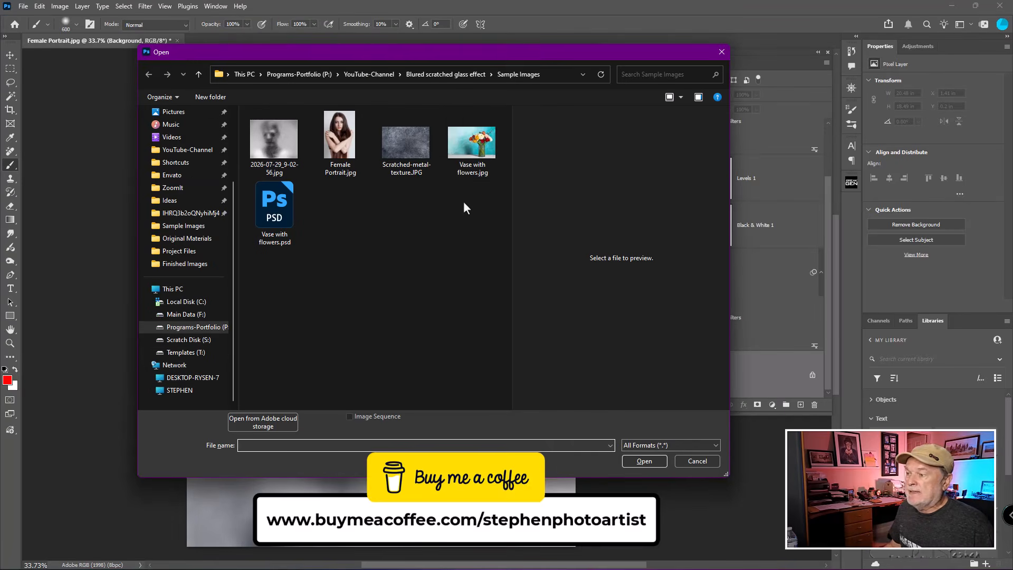
double_click(277, 208)
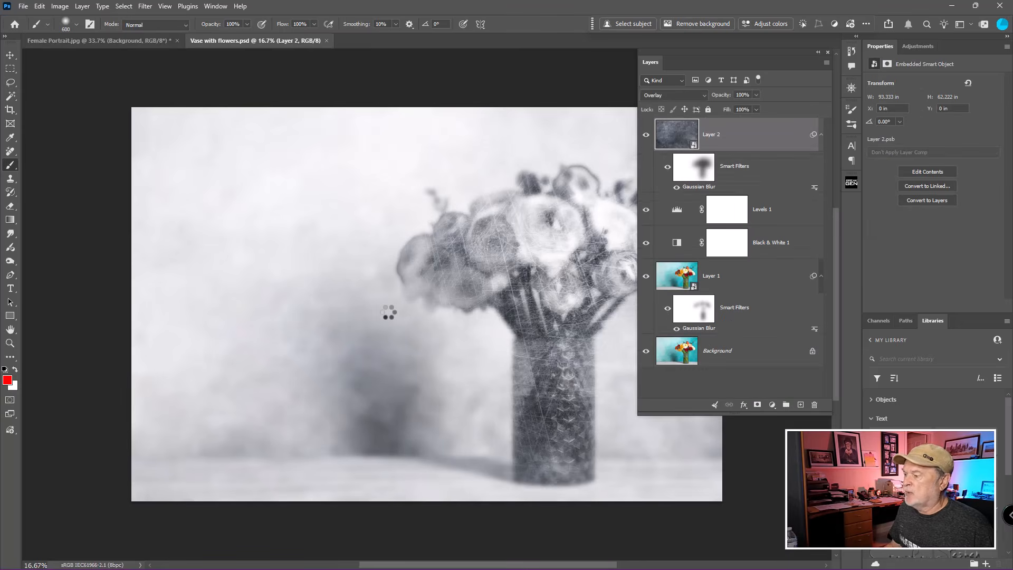
scroll(386, 315, "down", 1)
left_click_drag(492, 296, 378, 232)
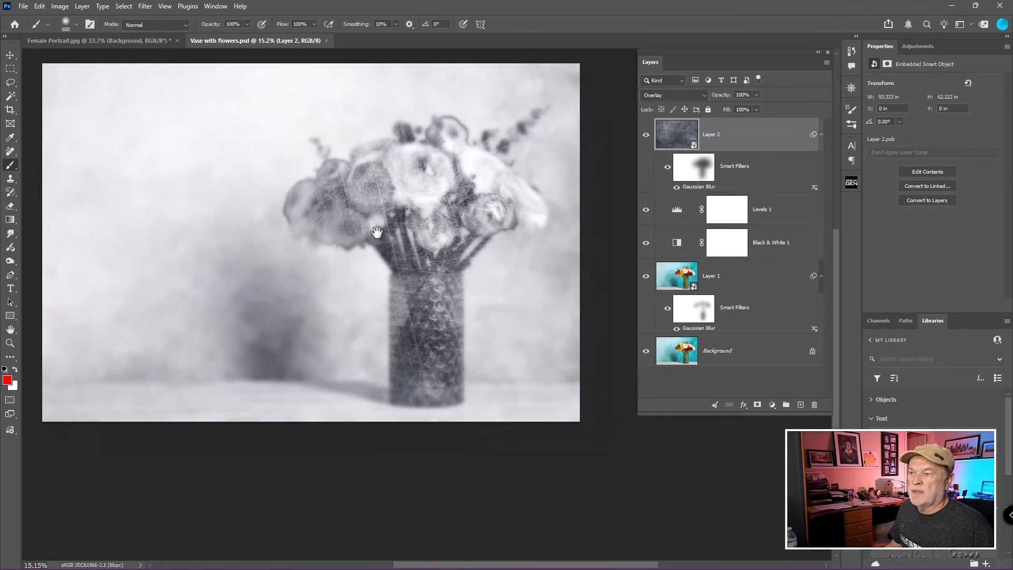
Compare the vase example's effect against the original by toggling the Black & White and Background layers' visibility.
left_click(646, 351, "alt")
left_click(646, 351, "alt")
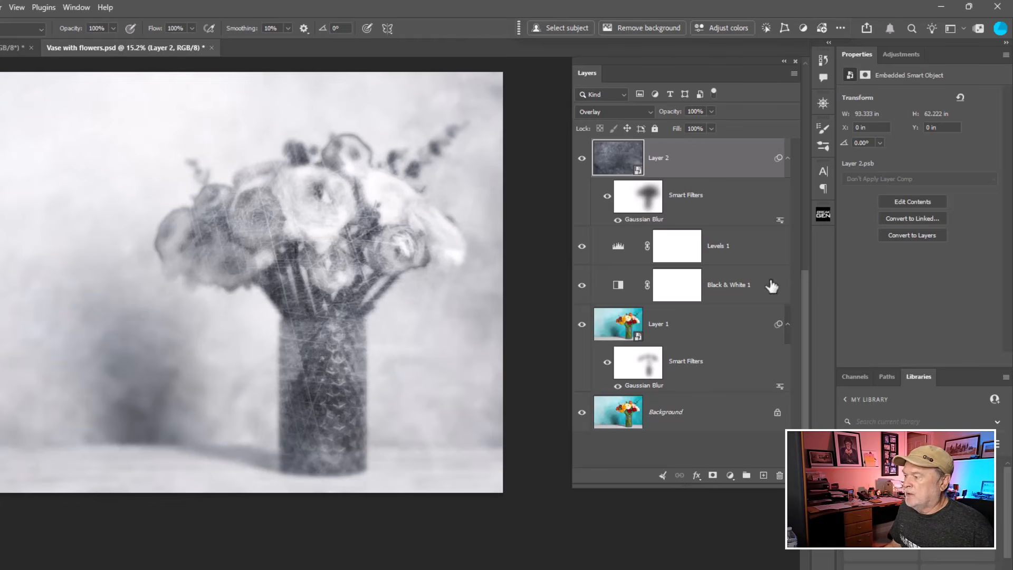
left_click(582, 286)
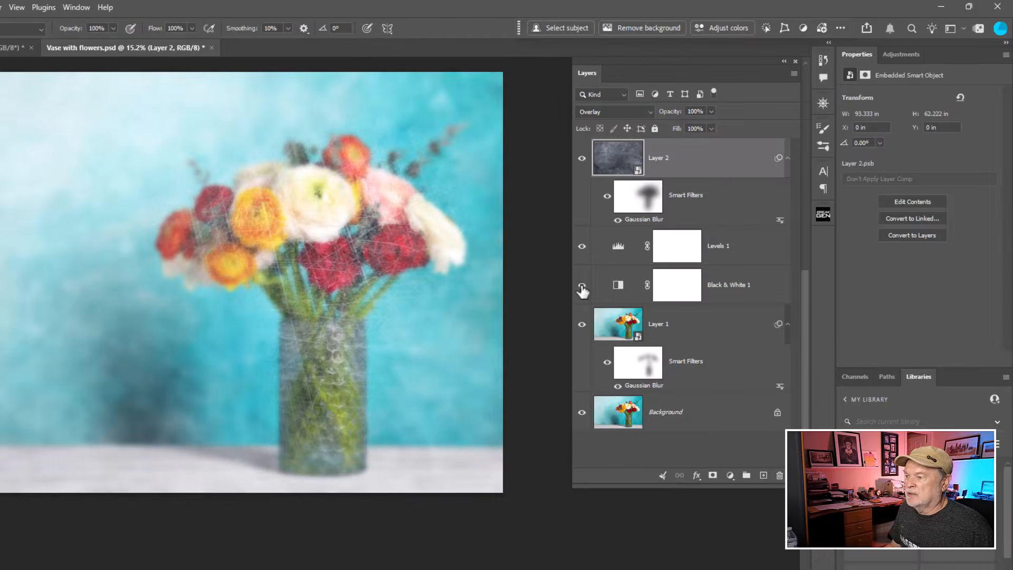
left_click(613, 253)
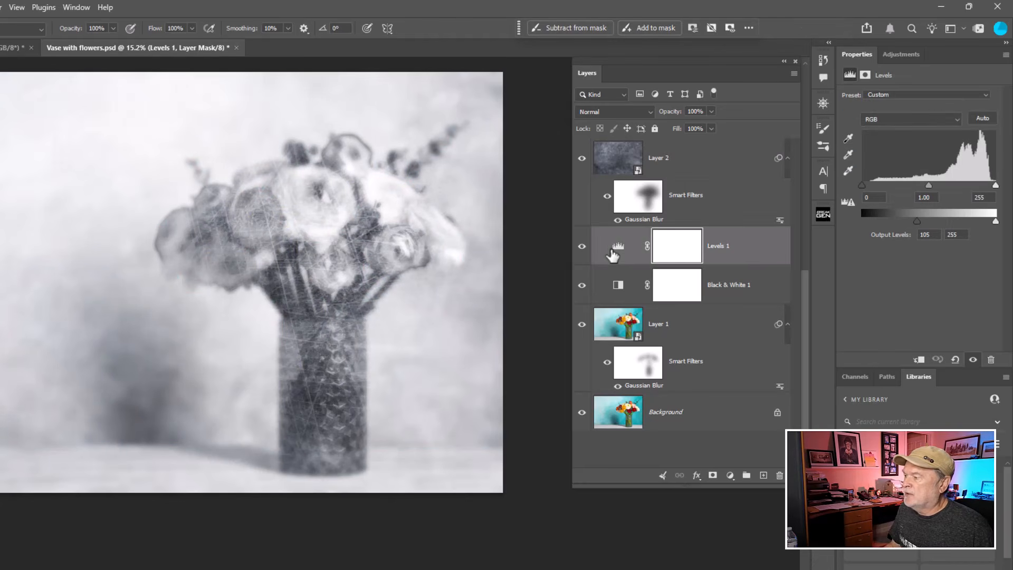
mouse_move(916, 223)
left_mouse_down()
mouse_move(945, 225)
mouse_move(916, 229)
left_mouse_up()
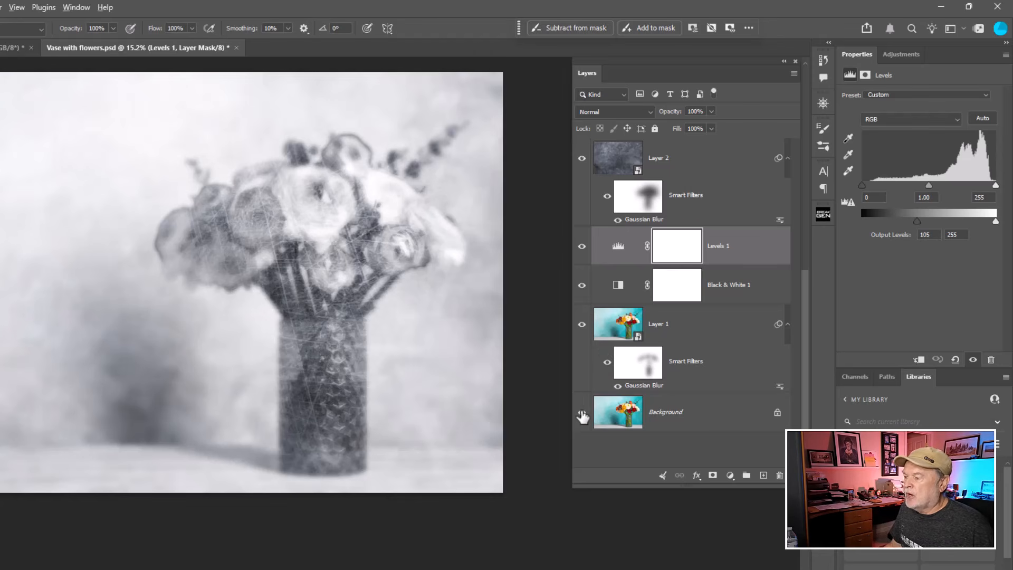
left_click(582, 418, "alt")
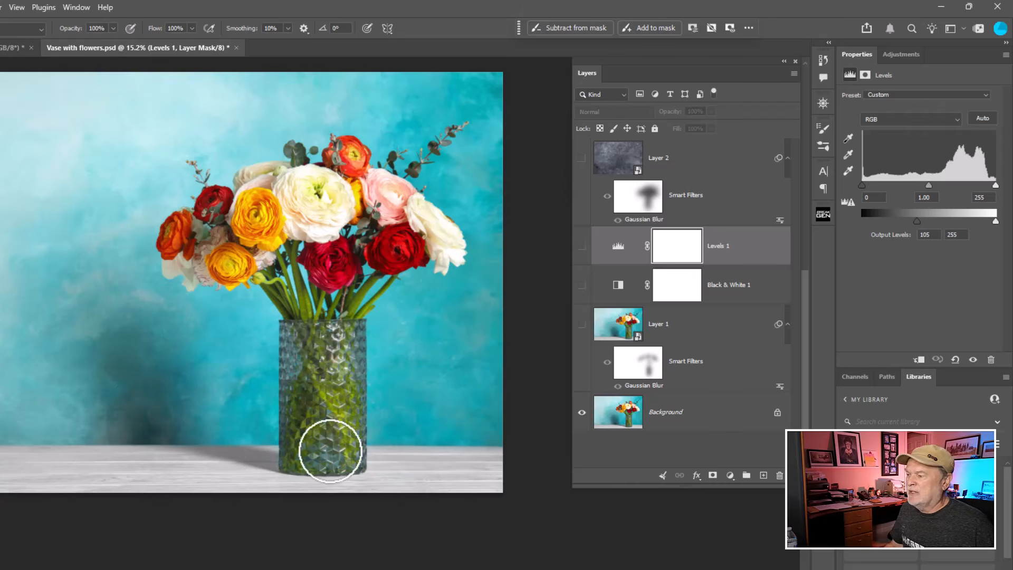
left_click(582, 412, "alt")
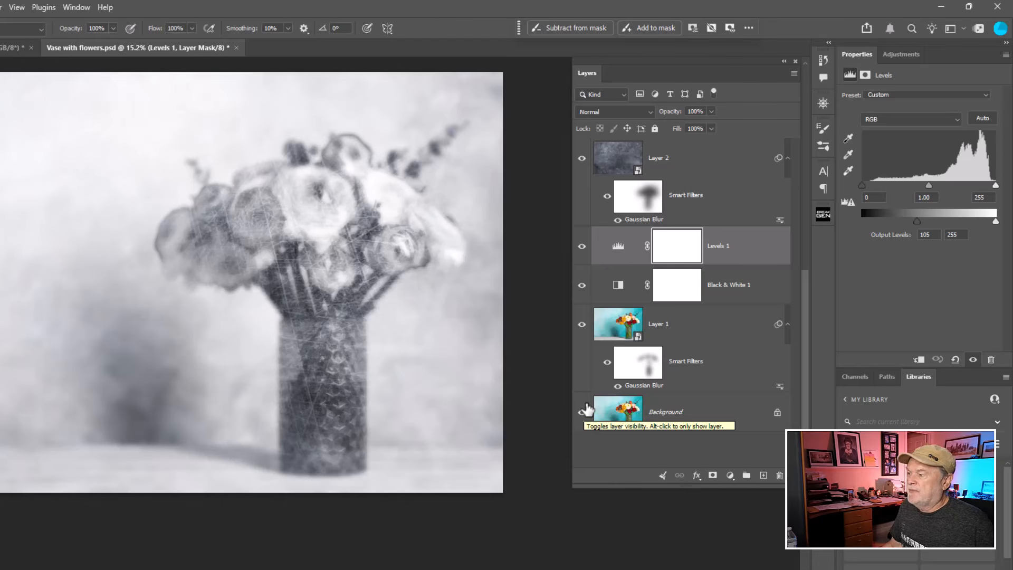
Increase the Gaussian Blur smart filter on the vase's Layer 1 to a 98.5 pixel radius.
double_click(645, 385)
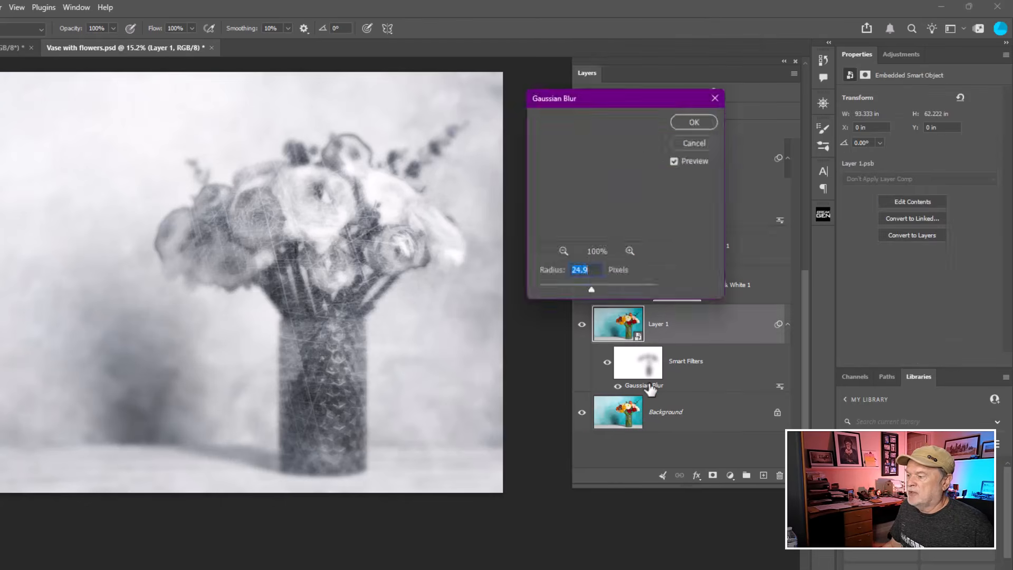
left_click_drag(592, 291, 614, 291)
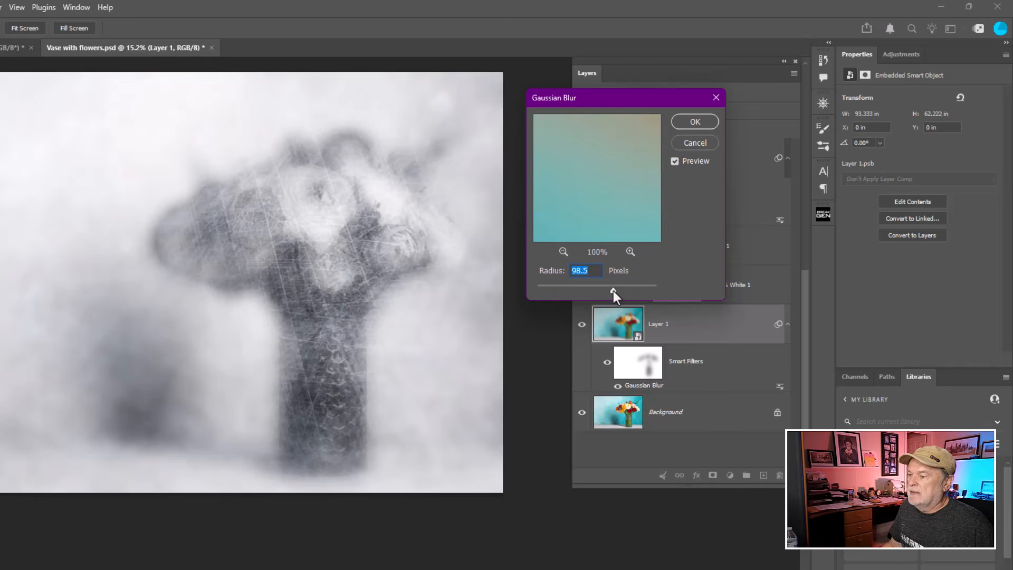
left_click(689, 126)
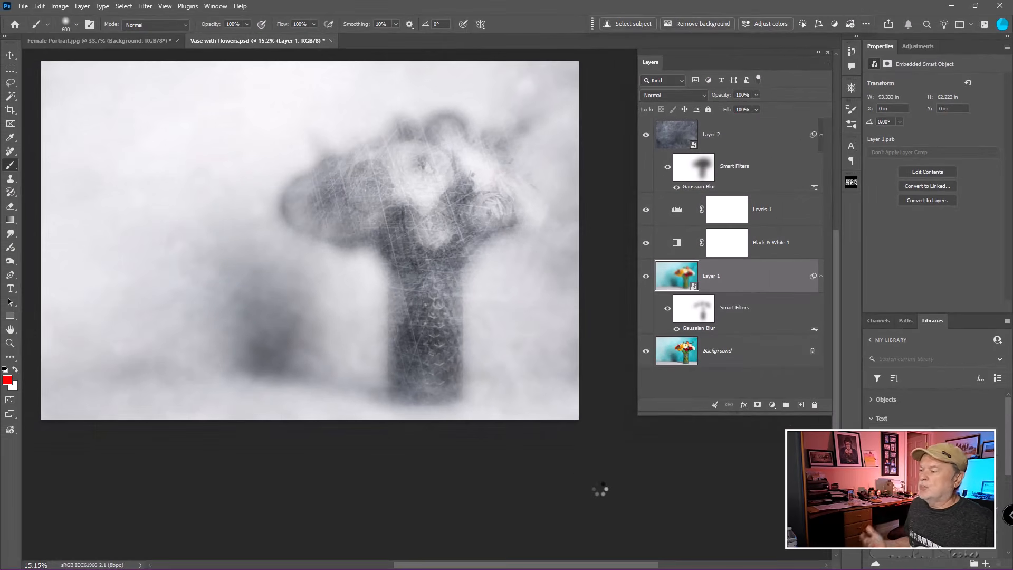